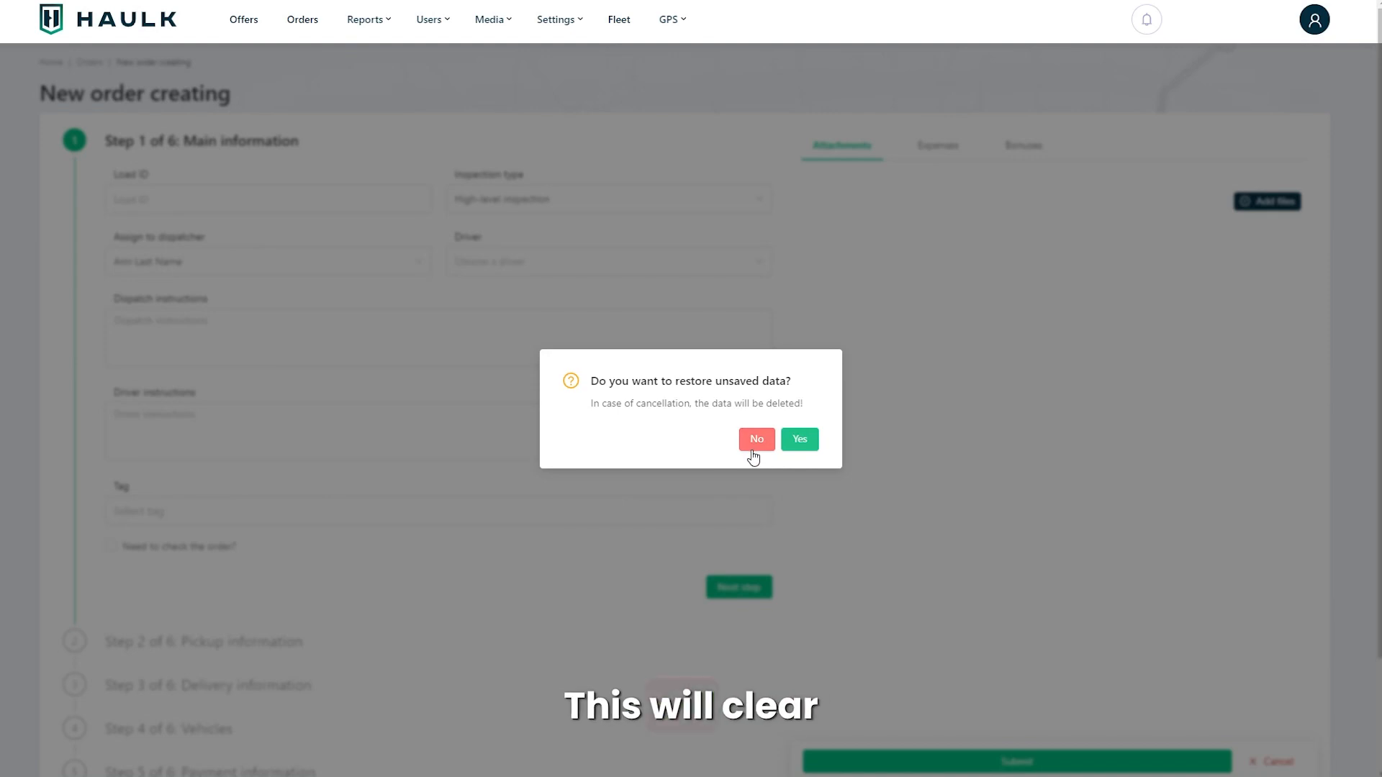
Step: Restore the unsaved order data and set the inspection type to High-level inspection
left_click(800, 440)
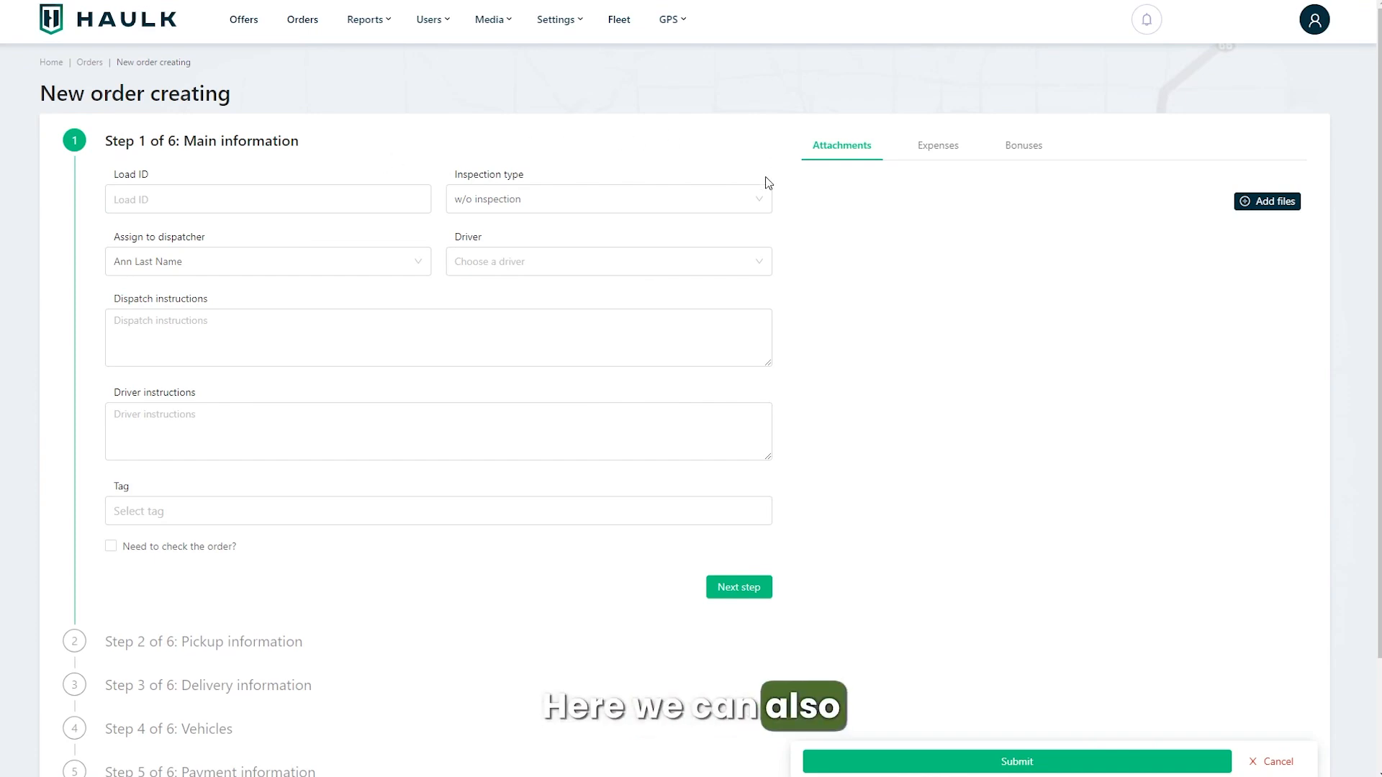
left_click(753, 205)
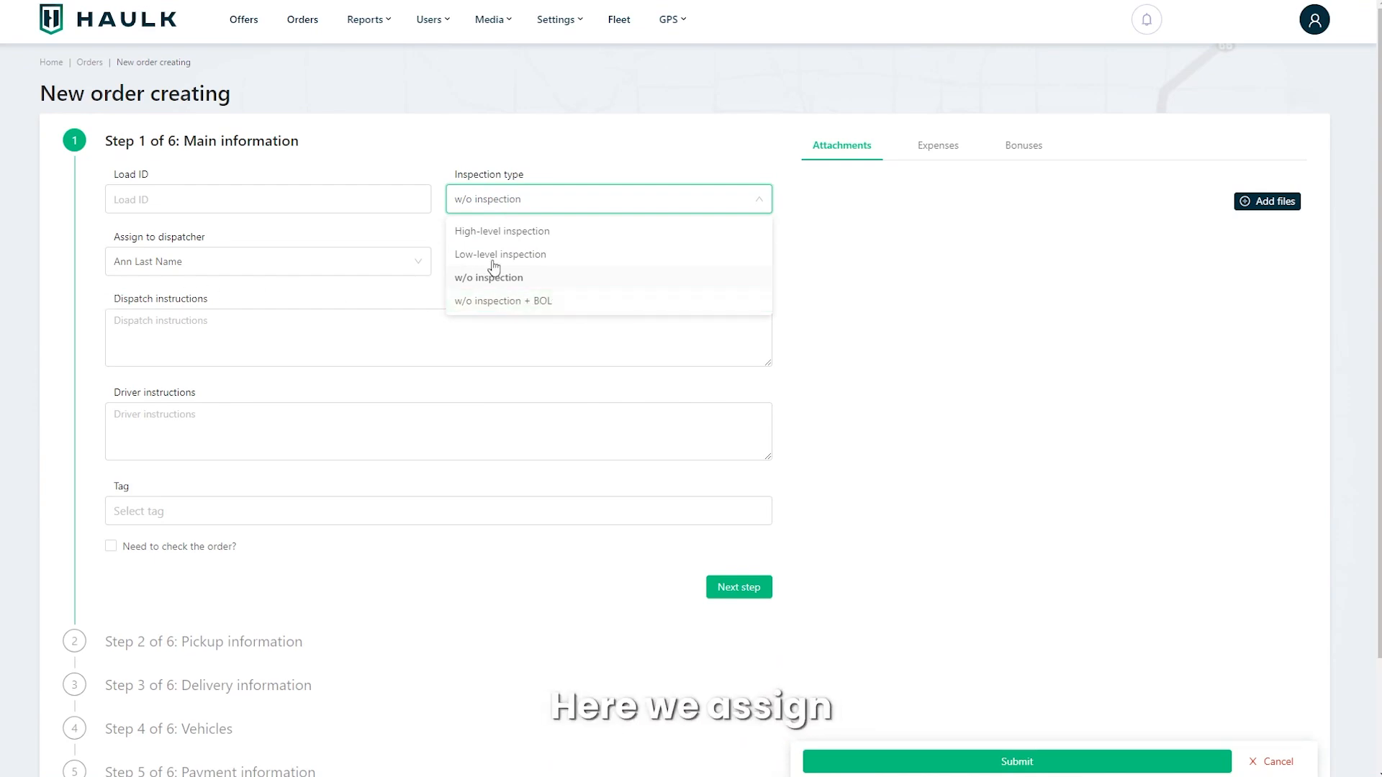
left_click(504, 234)
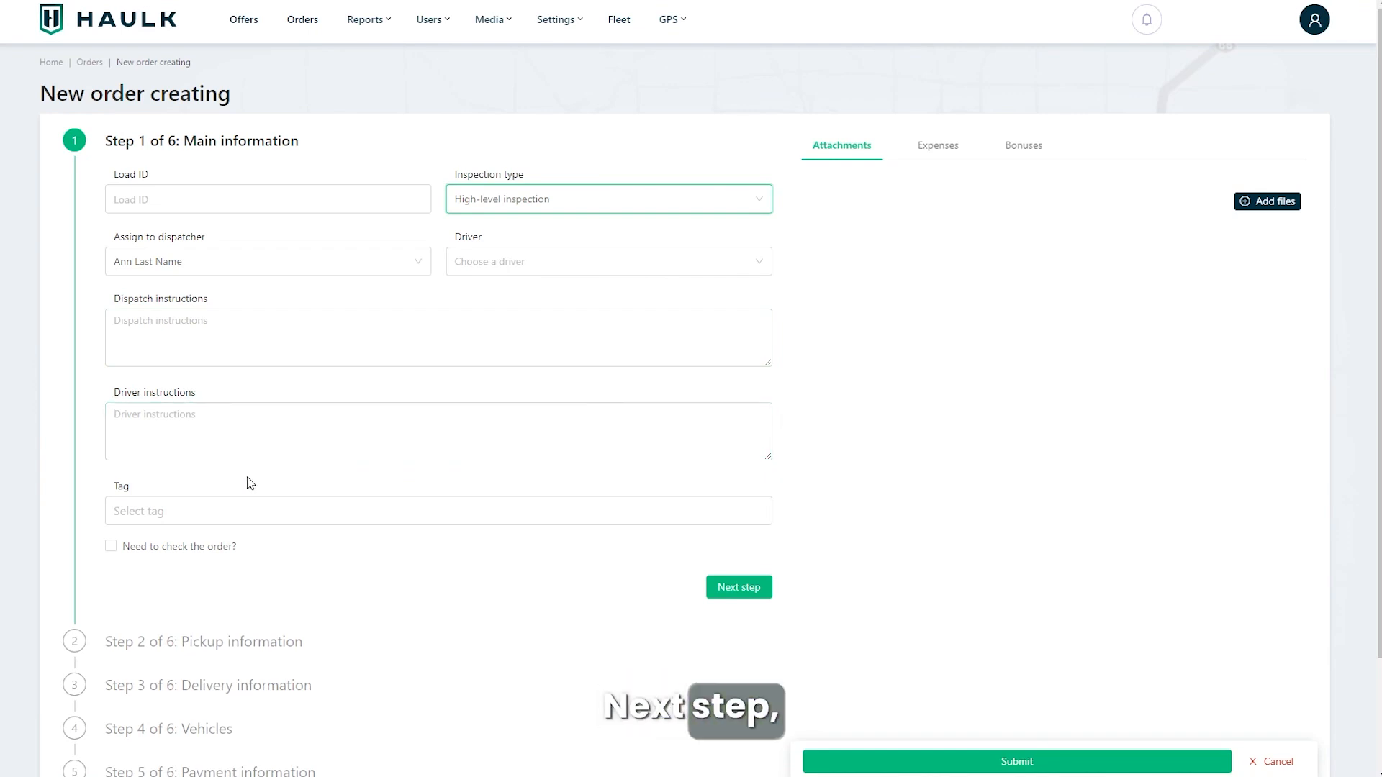
Step: Open the pickup information step and fill the location by choosing zip 23401 for Keller, VA
left_click(75, 643)
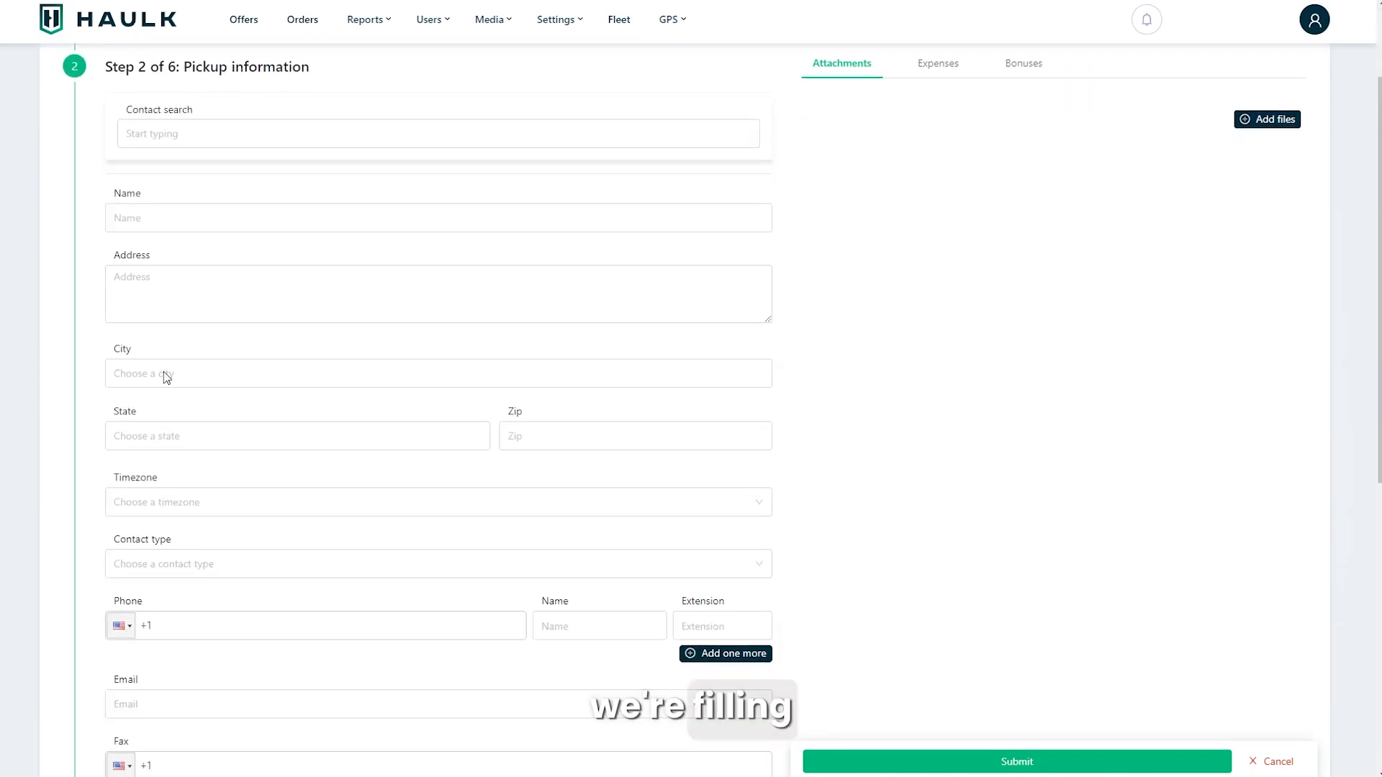
left_click(125, 214)
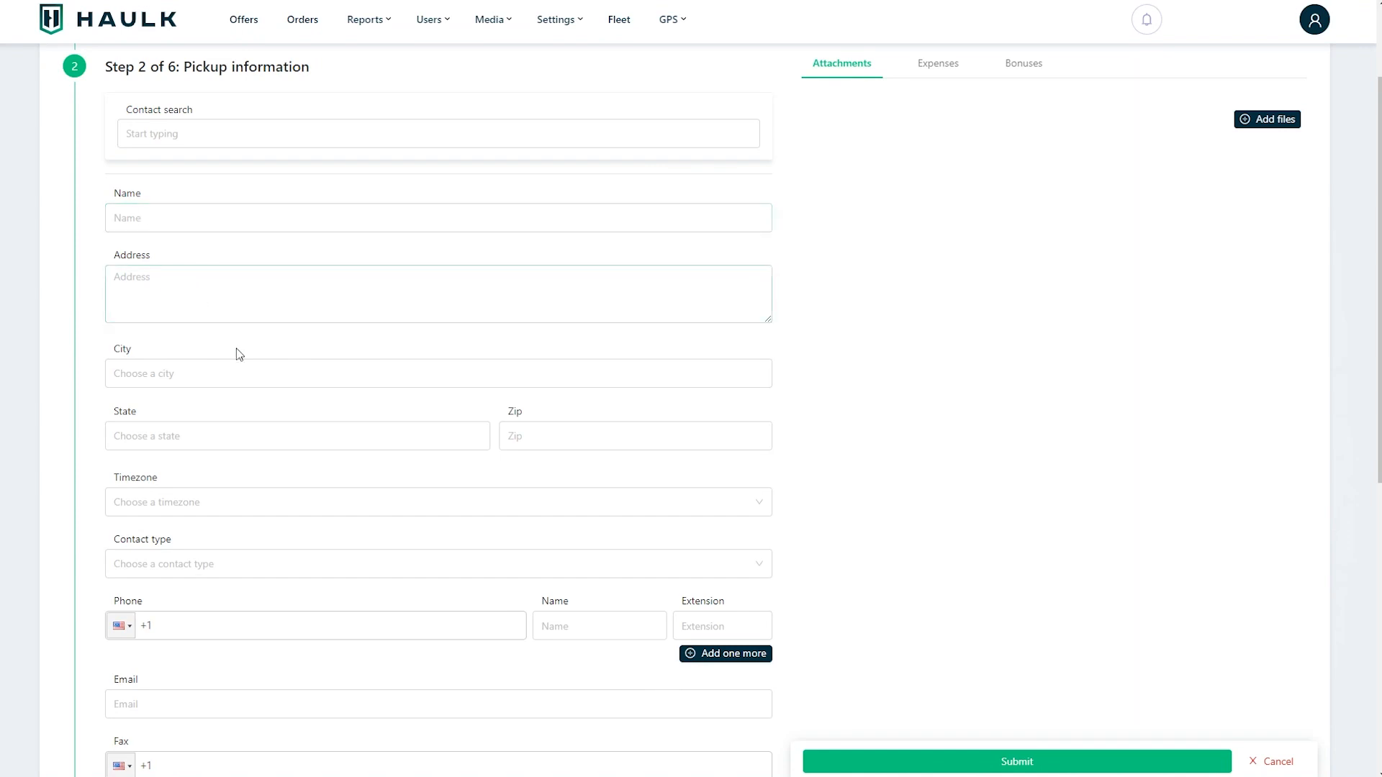
left_click(561, 436)
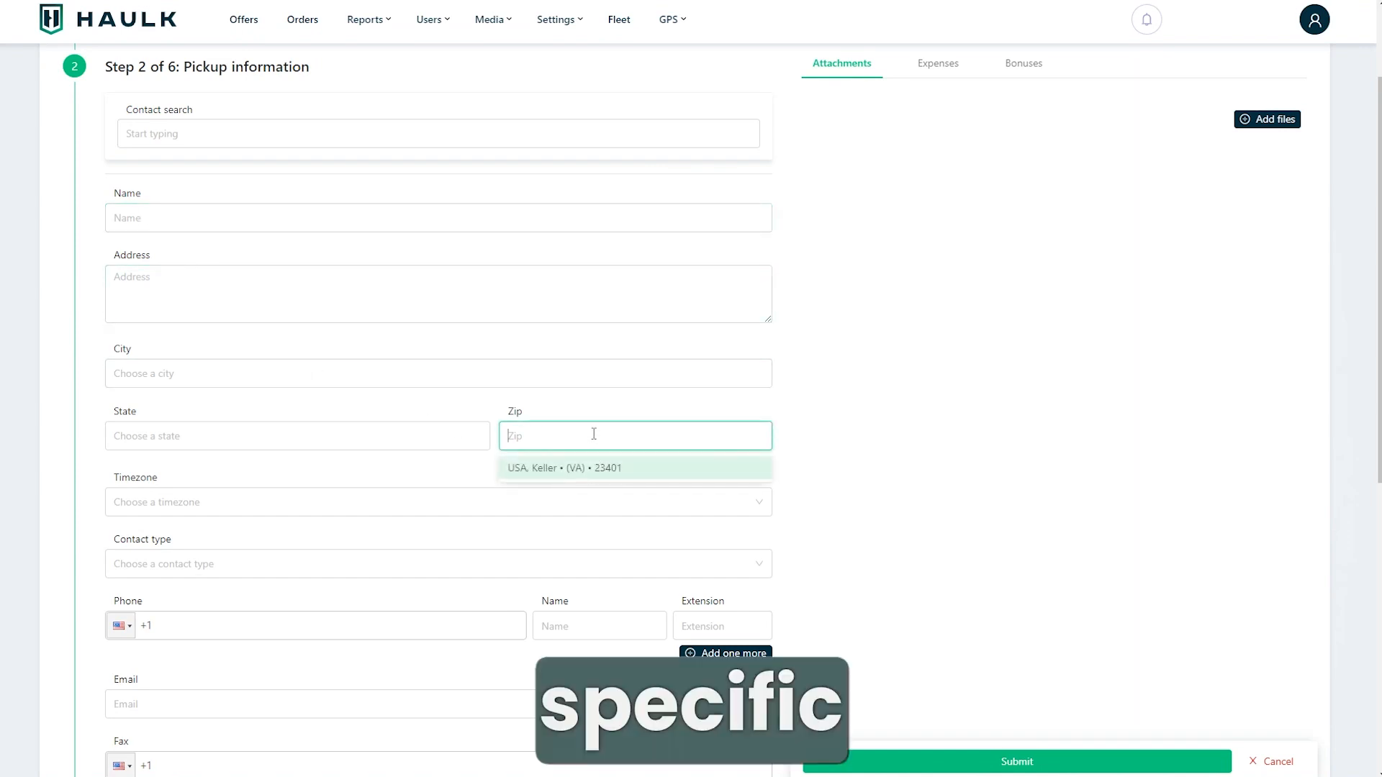
left_click(562, 469)
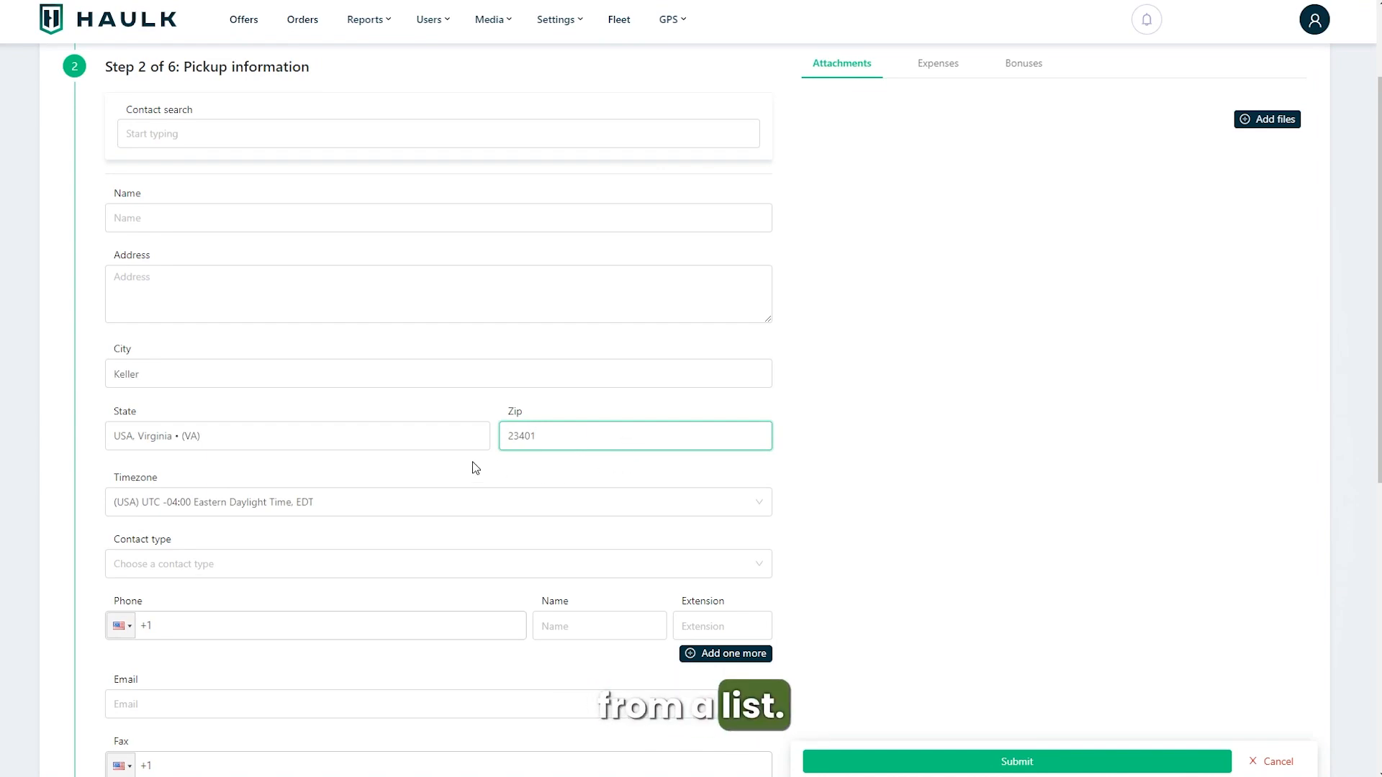
Step: Set the planned pickup date to 03/21/2024
scroll(580, 520, "down", 2)
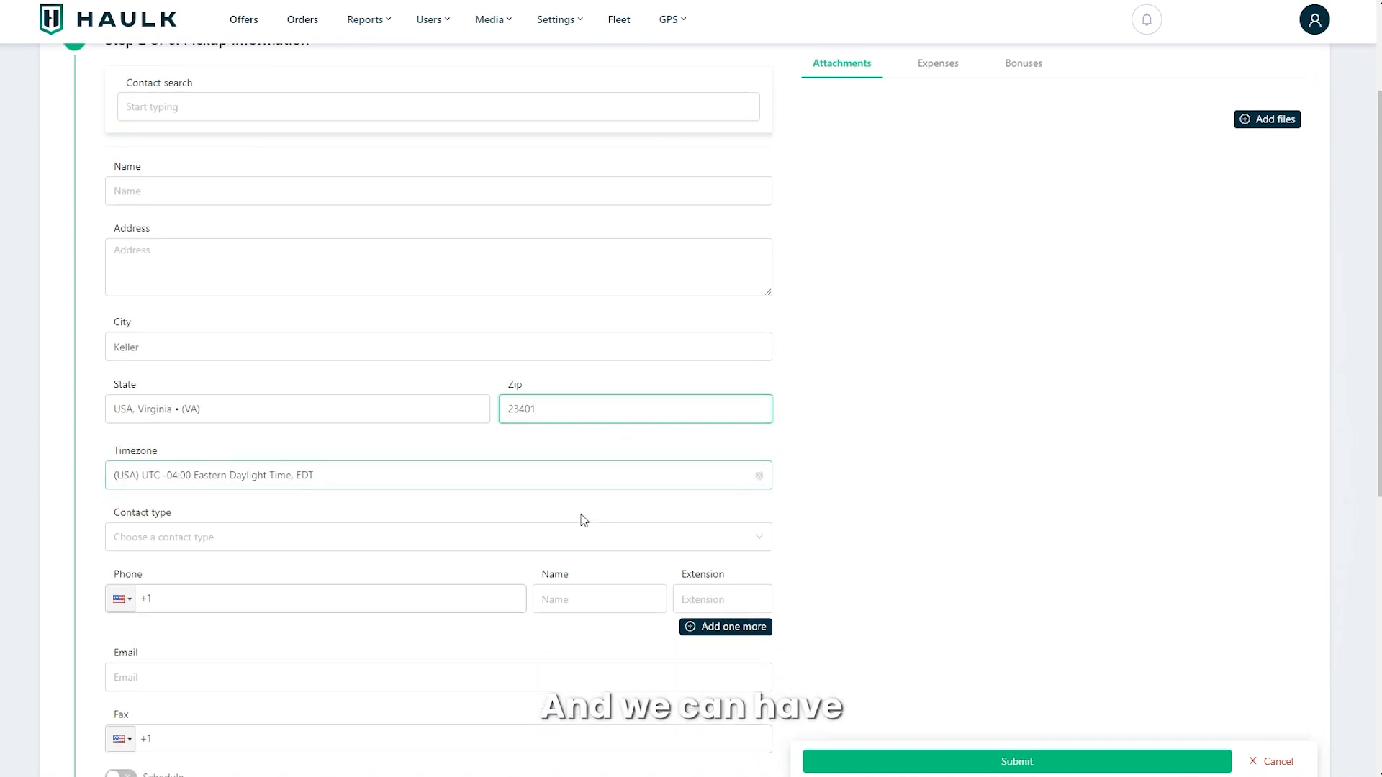
scroll(573, 481, "down", 3)
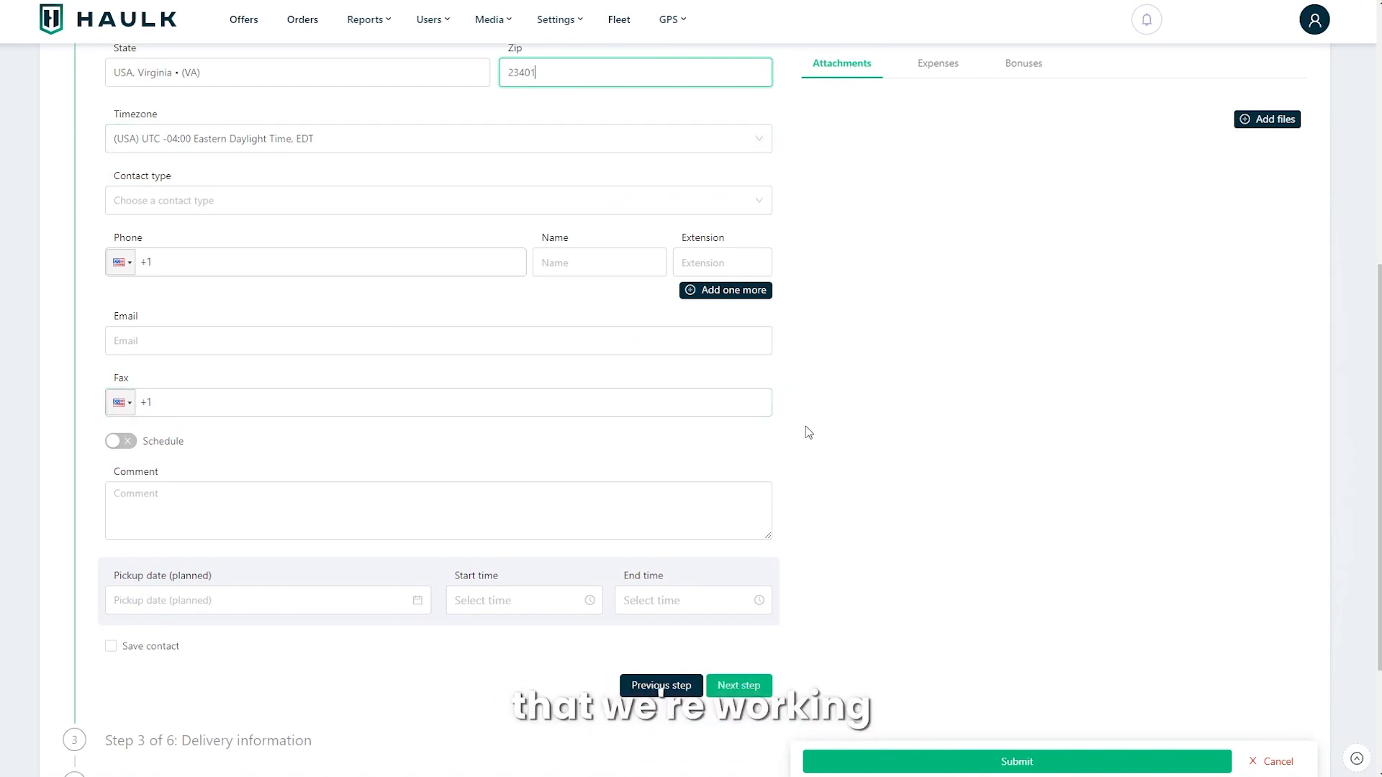
scroll(454, 436, "down", 1)
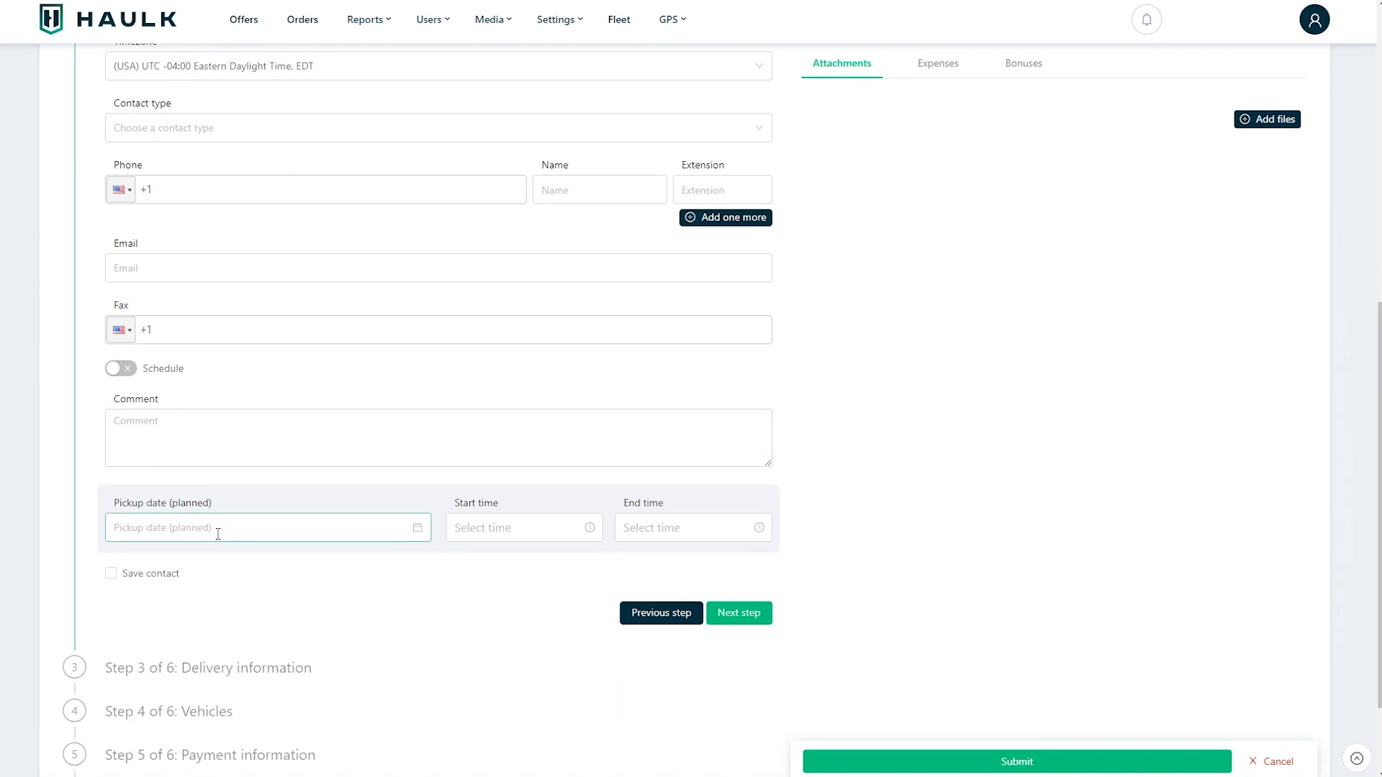
left_click(273, 530)
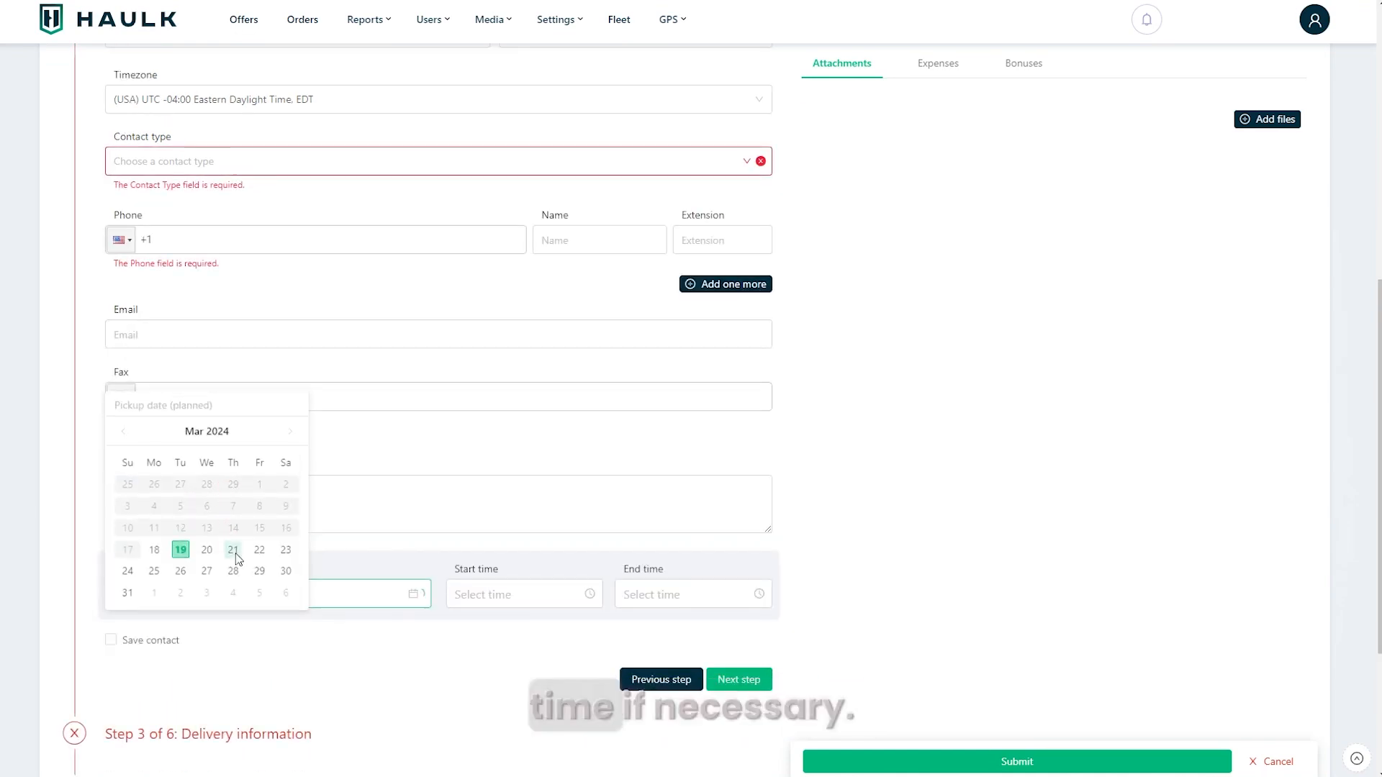
left_click(231, 553)
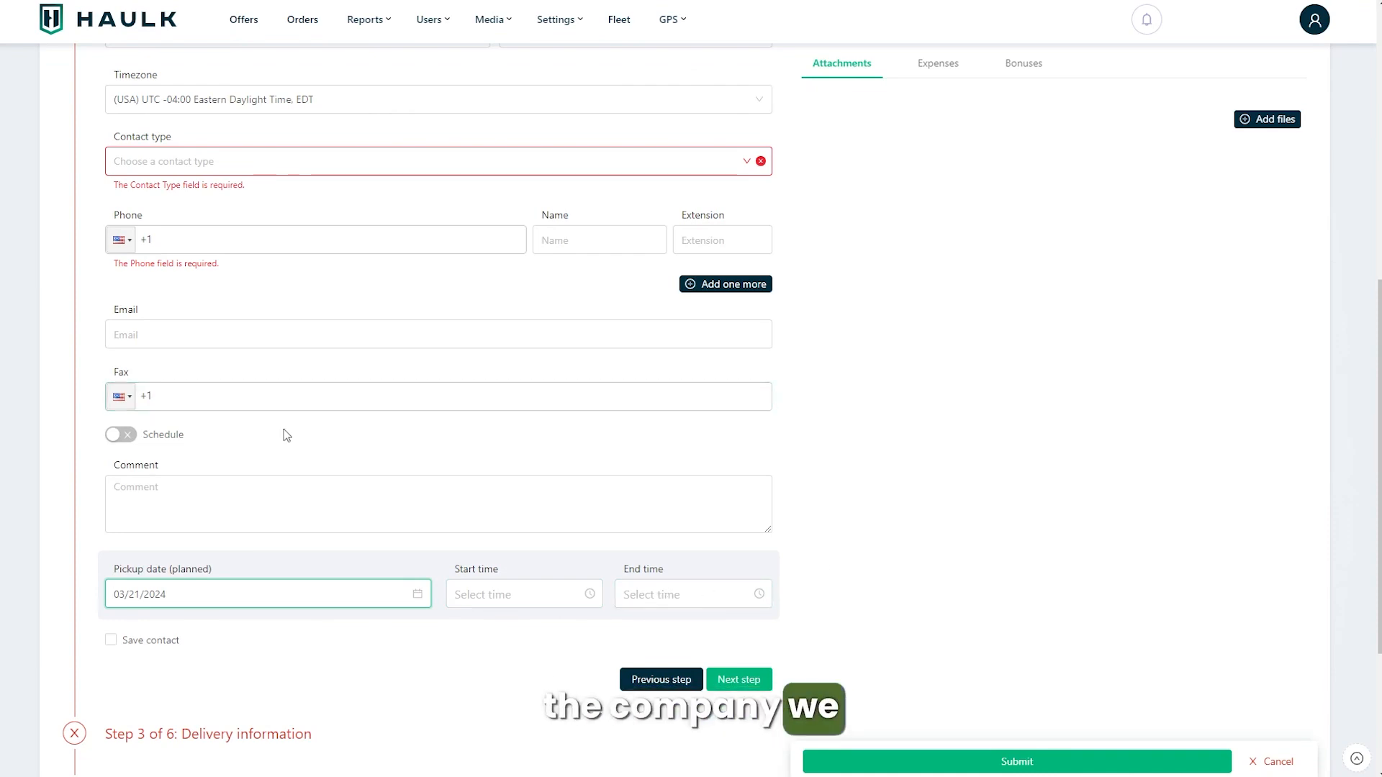
Step: Switch on the pickup work schedule, review the weekly hours, then switch it off and clear its data
left_click(122, 436)
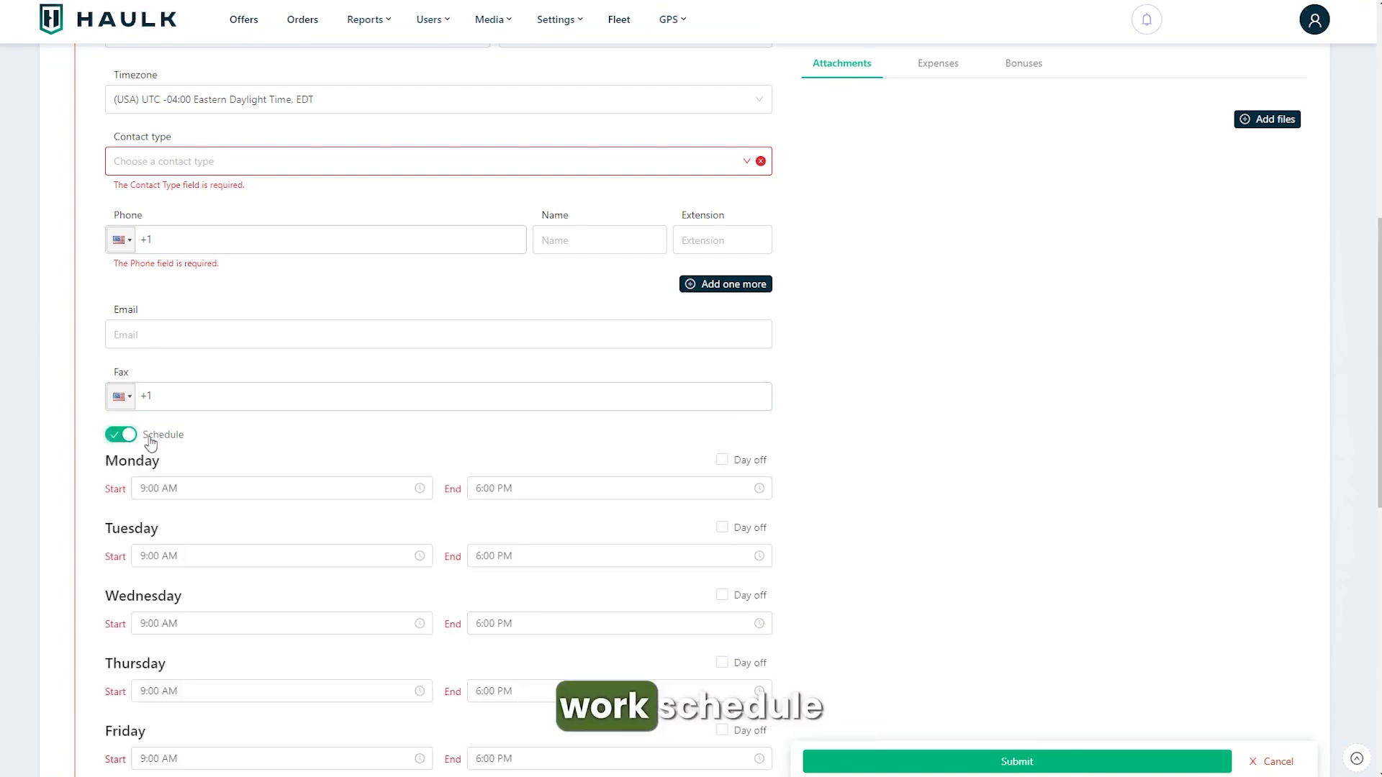
scroll(605, 414, "down", 3)
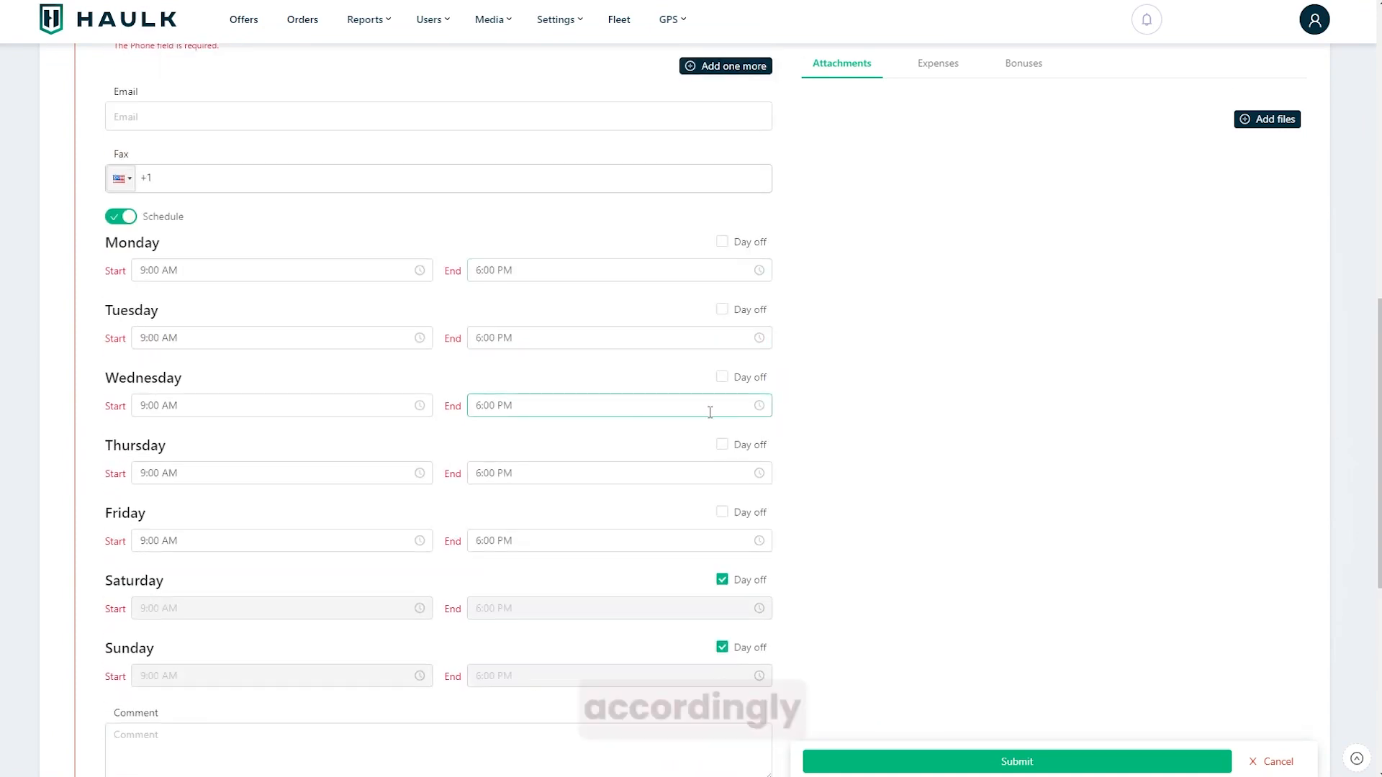
scroll(784, 529, "down", 1)
scroll(791, 535, "down", 1)
scroll(367, 358, "up", 3)
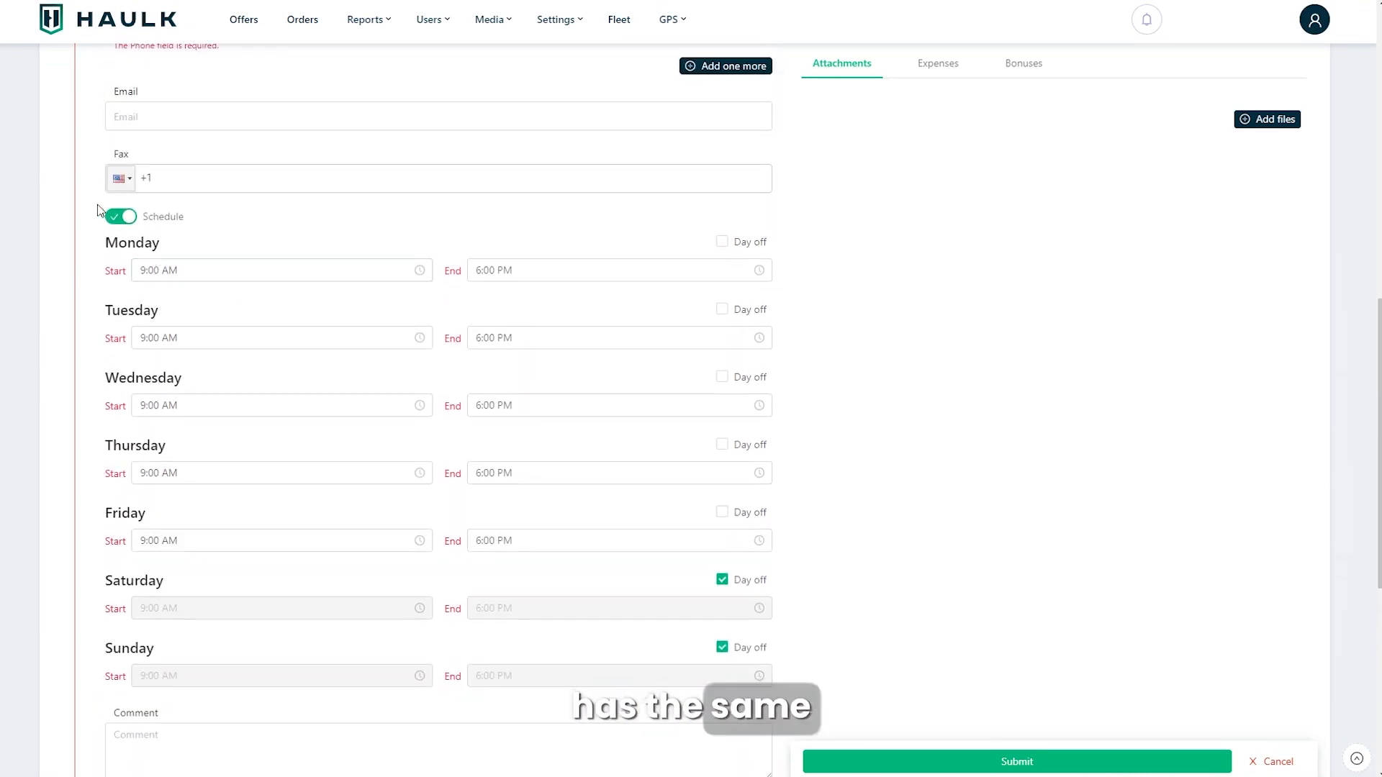
left_click(117, 216)
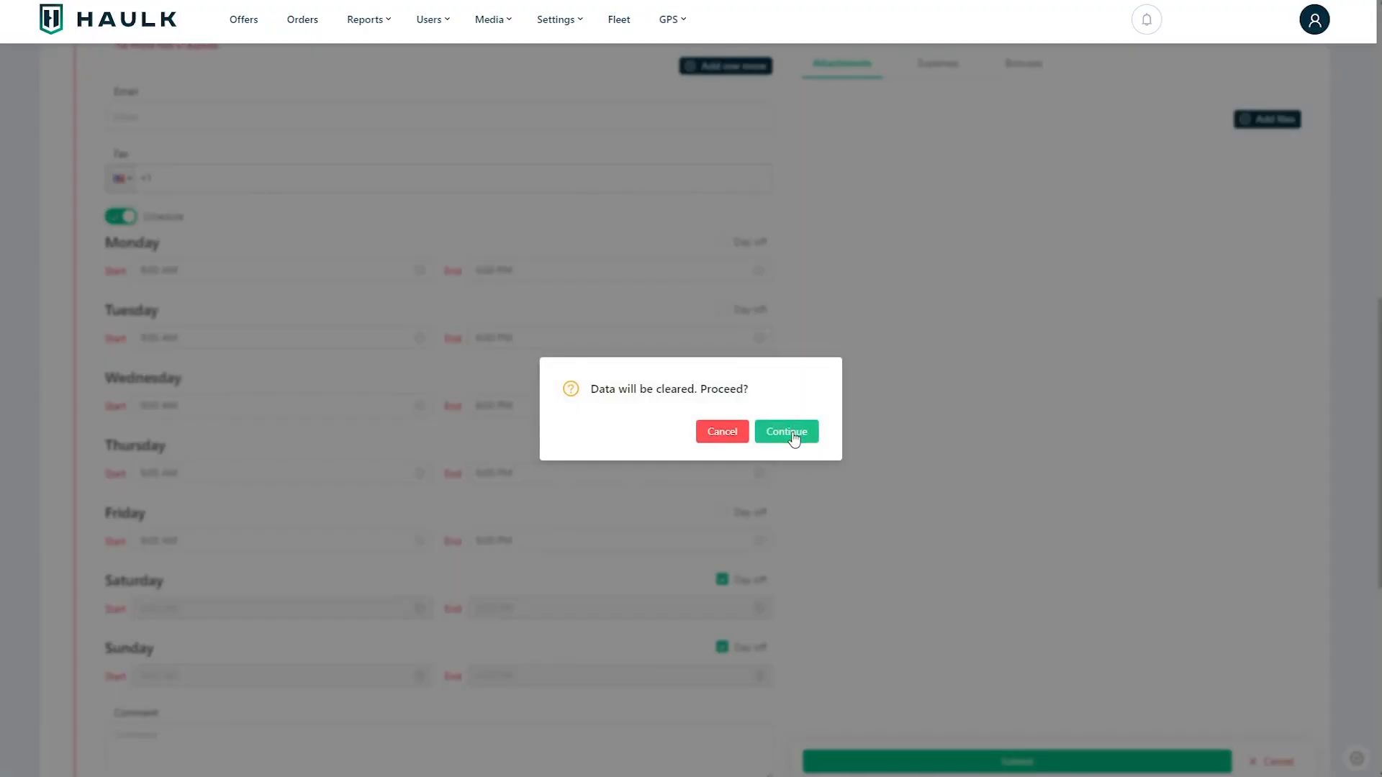
left_click(788, 434)
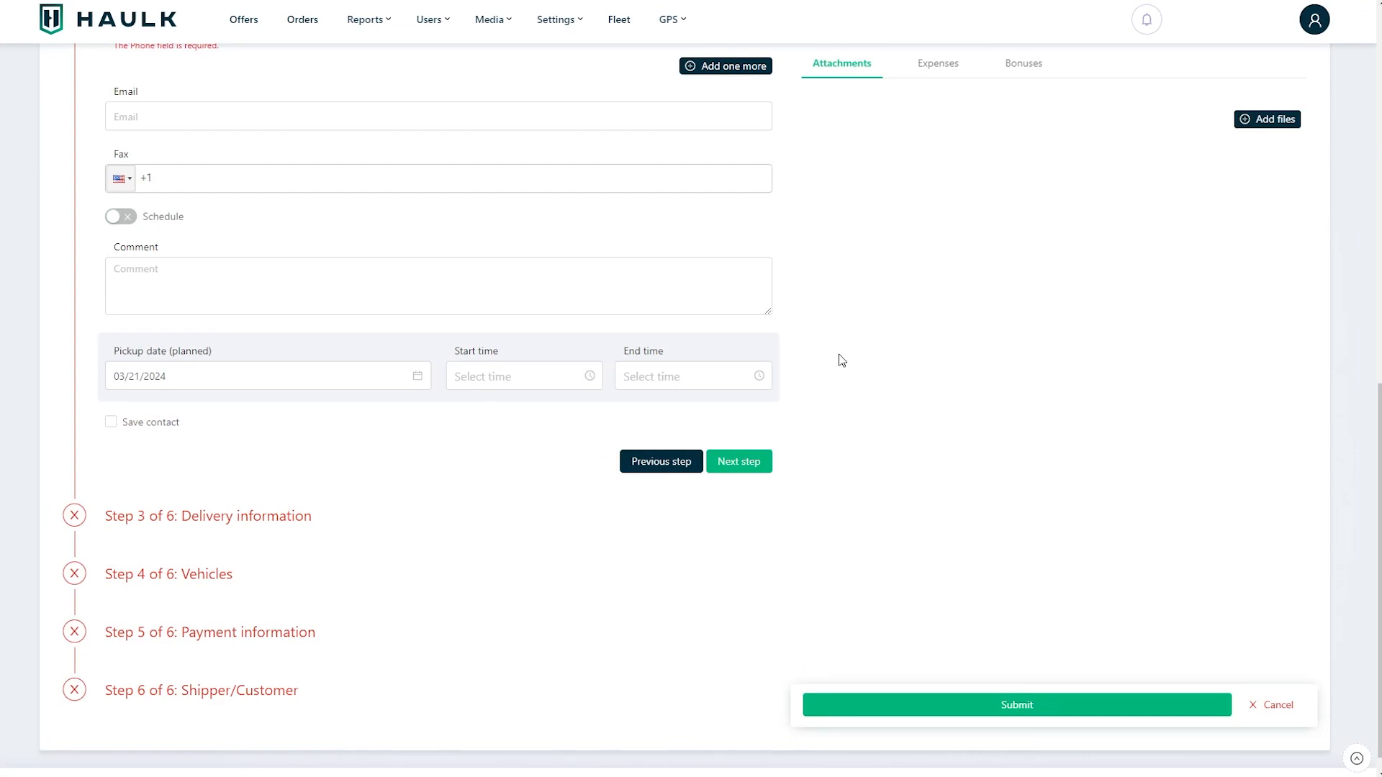
Step: Open the delivery information step and its planned delivery date field
left_click(148, 517)
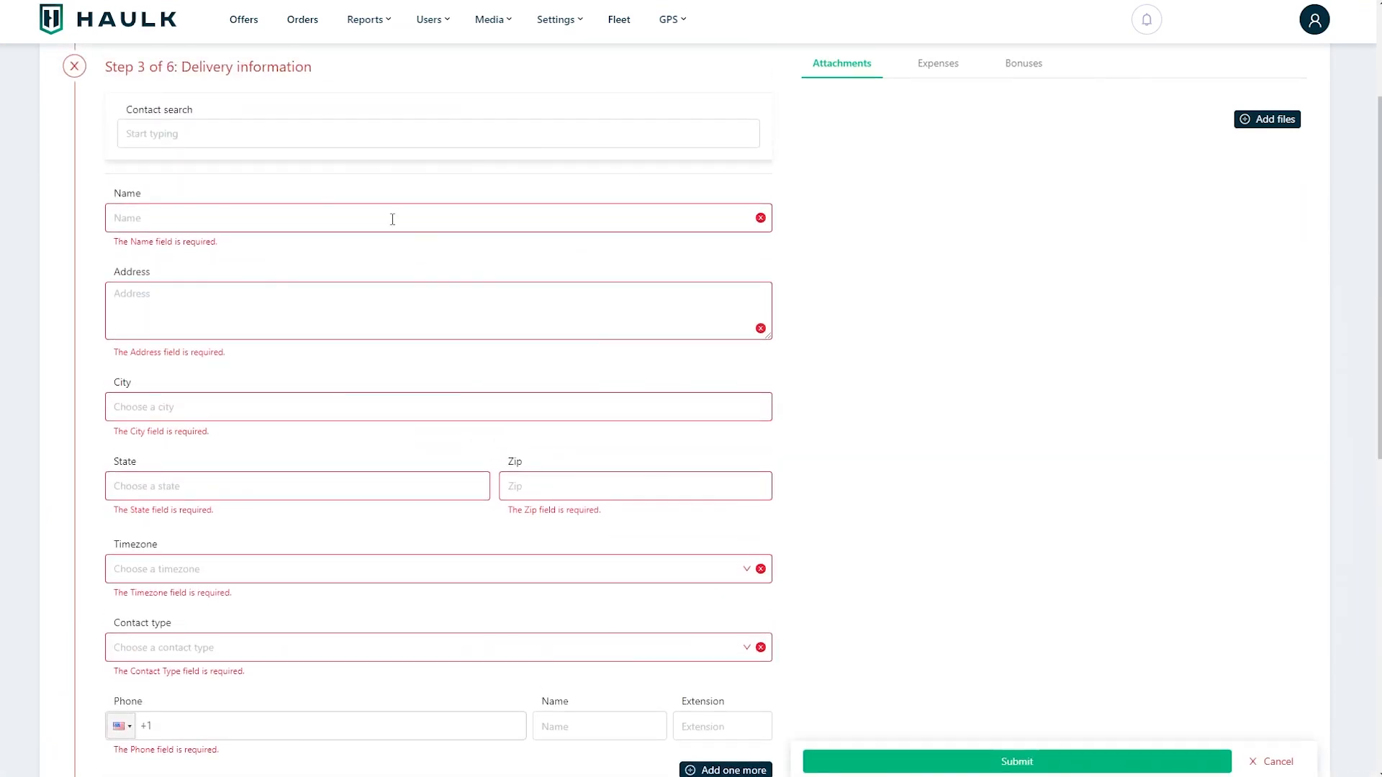
scroll(456, 474, "down", 9)
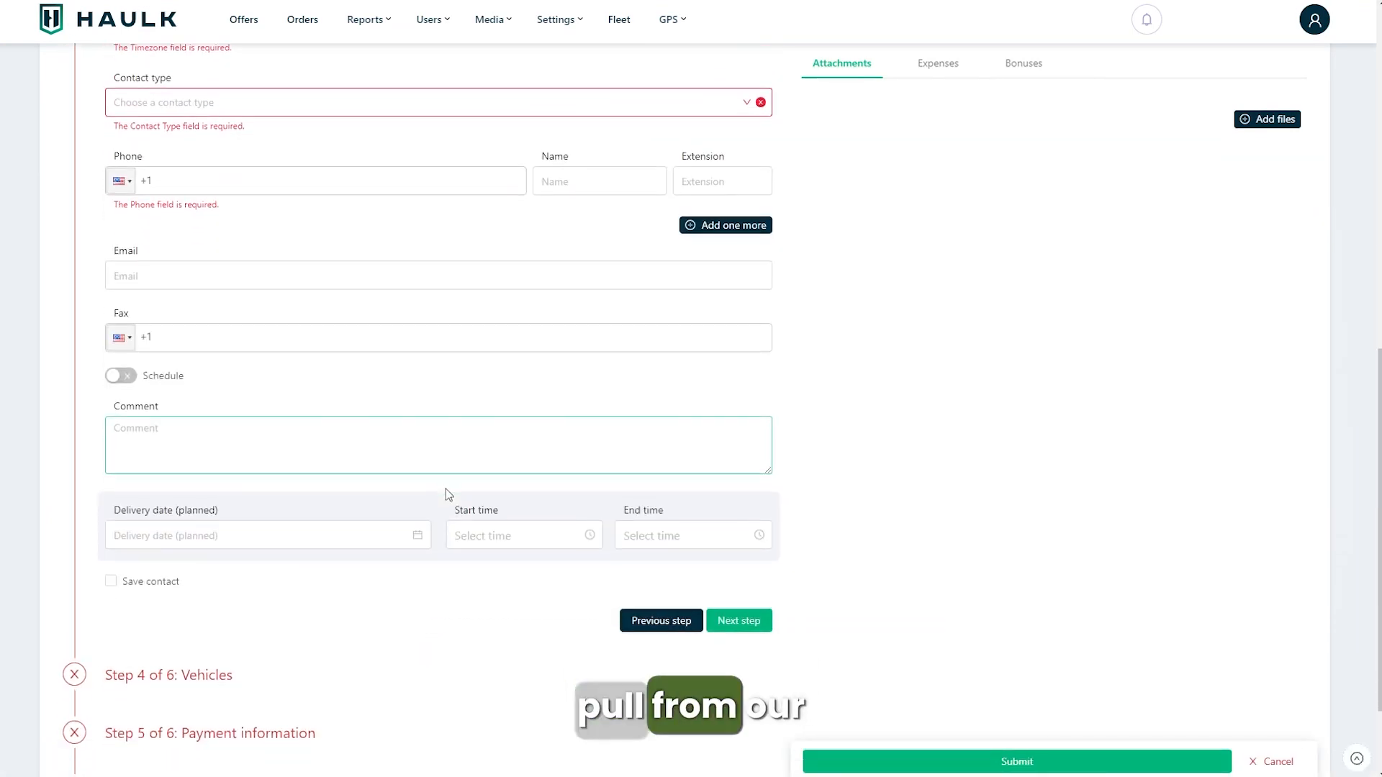
left_click(187, 552)
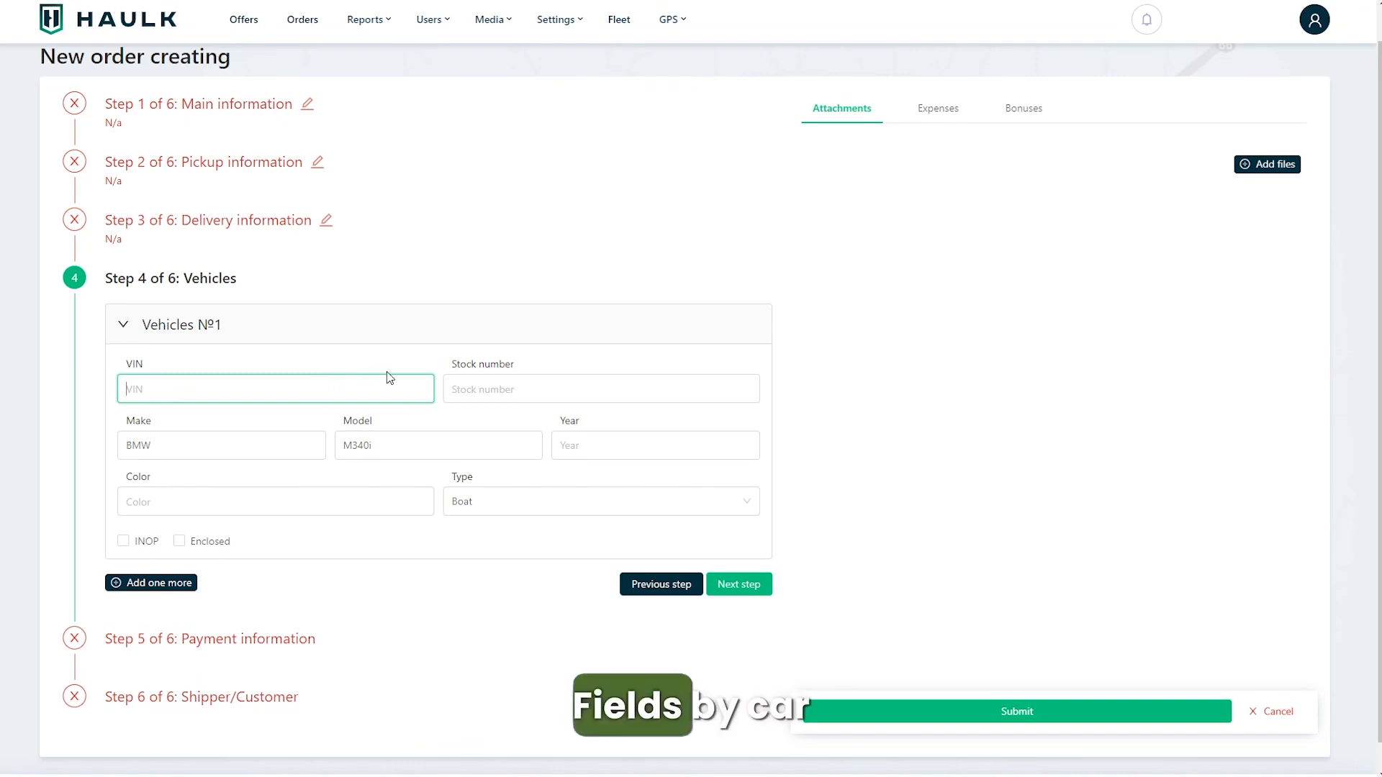
Step: Add three more vehicle entries to the vehicles step
left_click(155, 586)
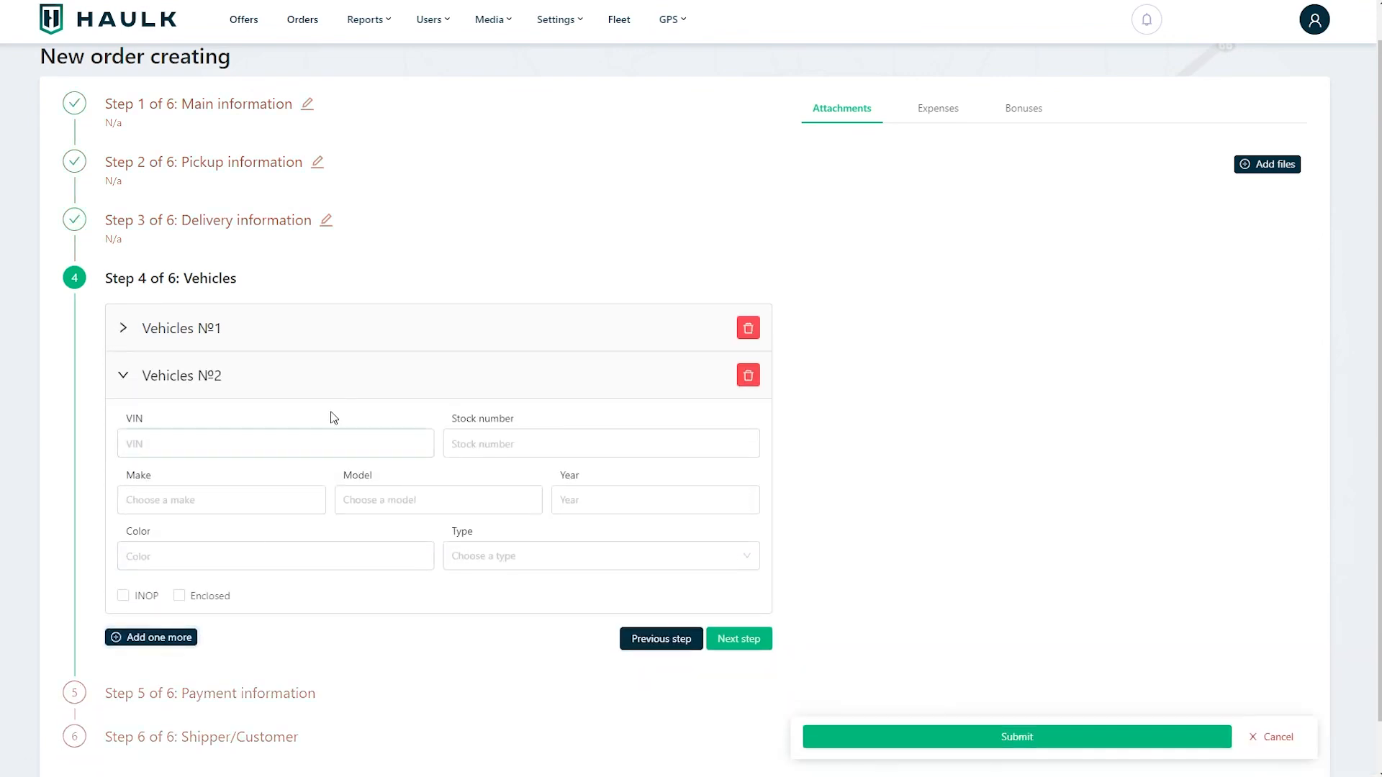
left_click(169, 639)
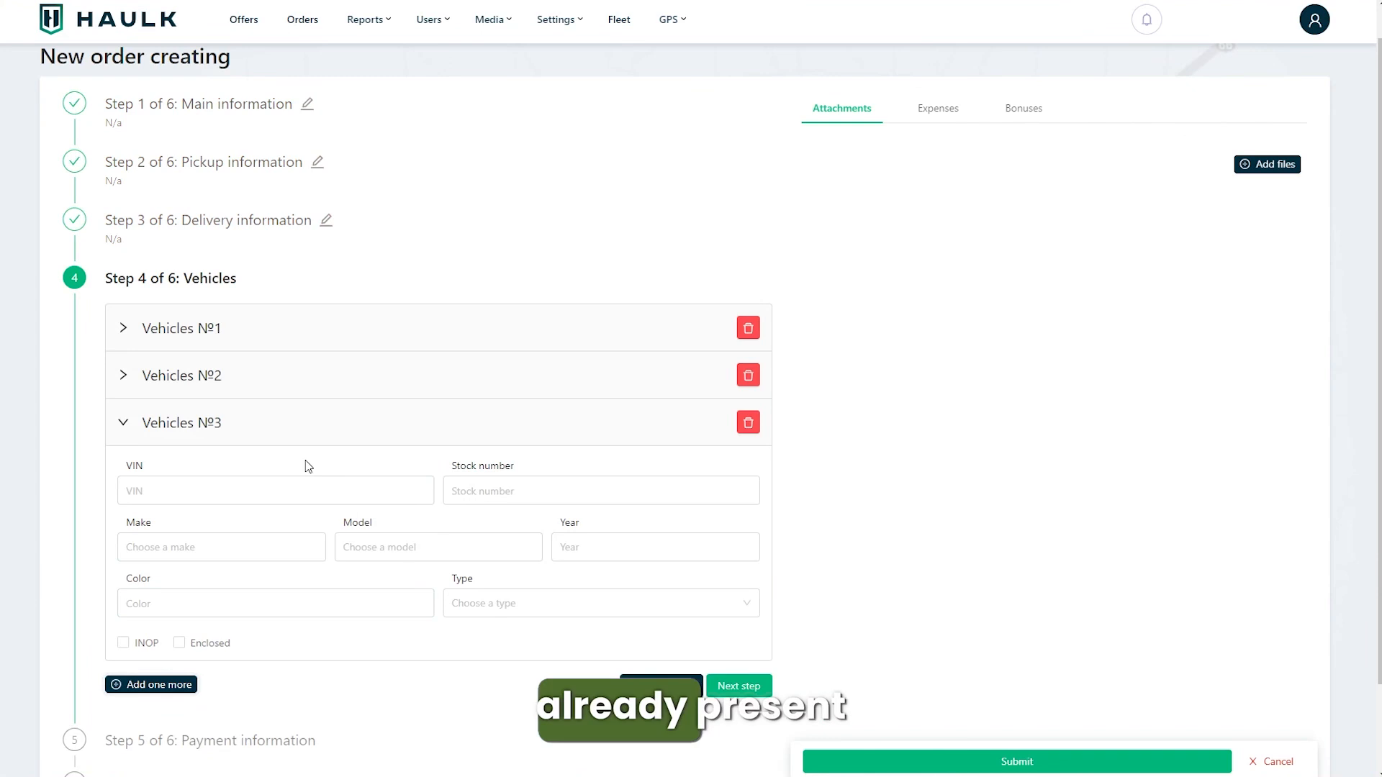
left_click(170, 683)
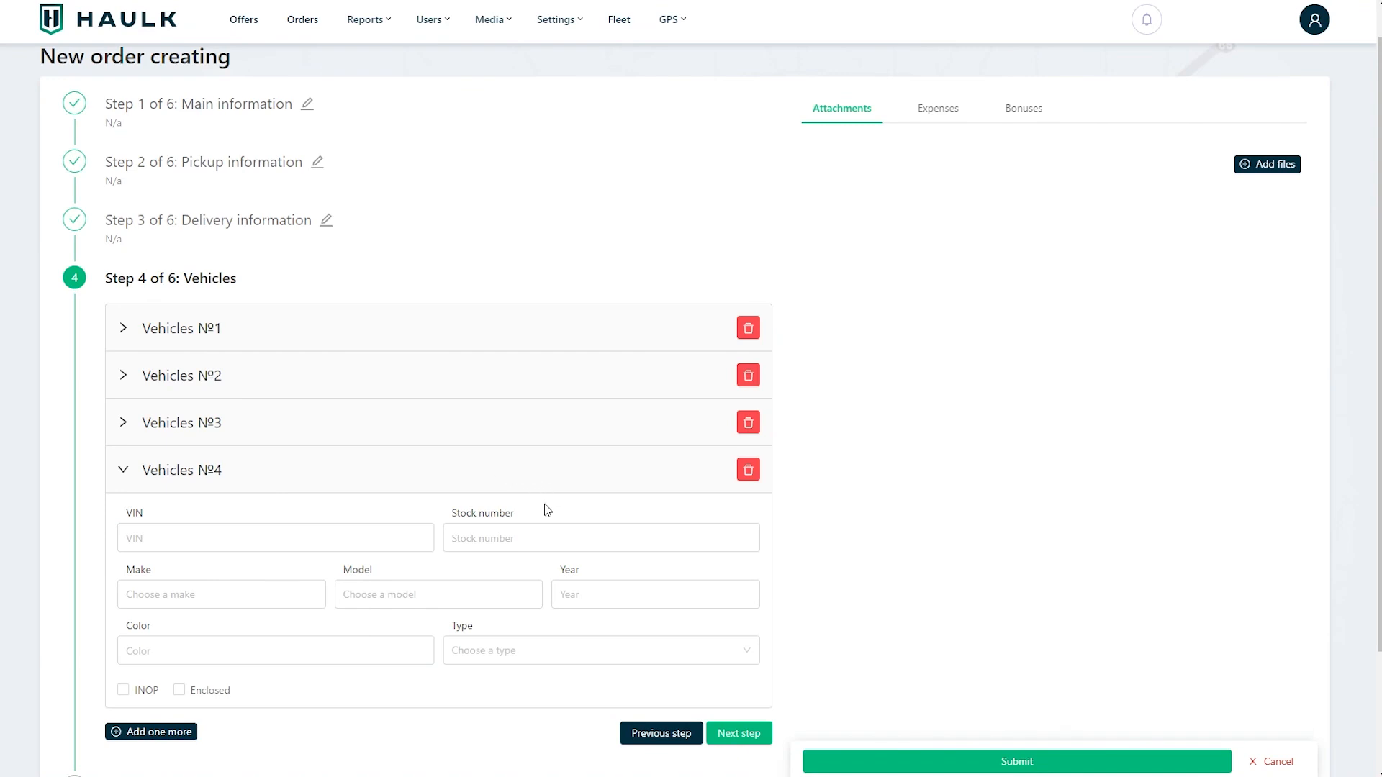
Step: Delete the three added vehicle entries, keeping only the first vehicle
left_click(748, 472)
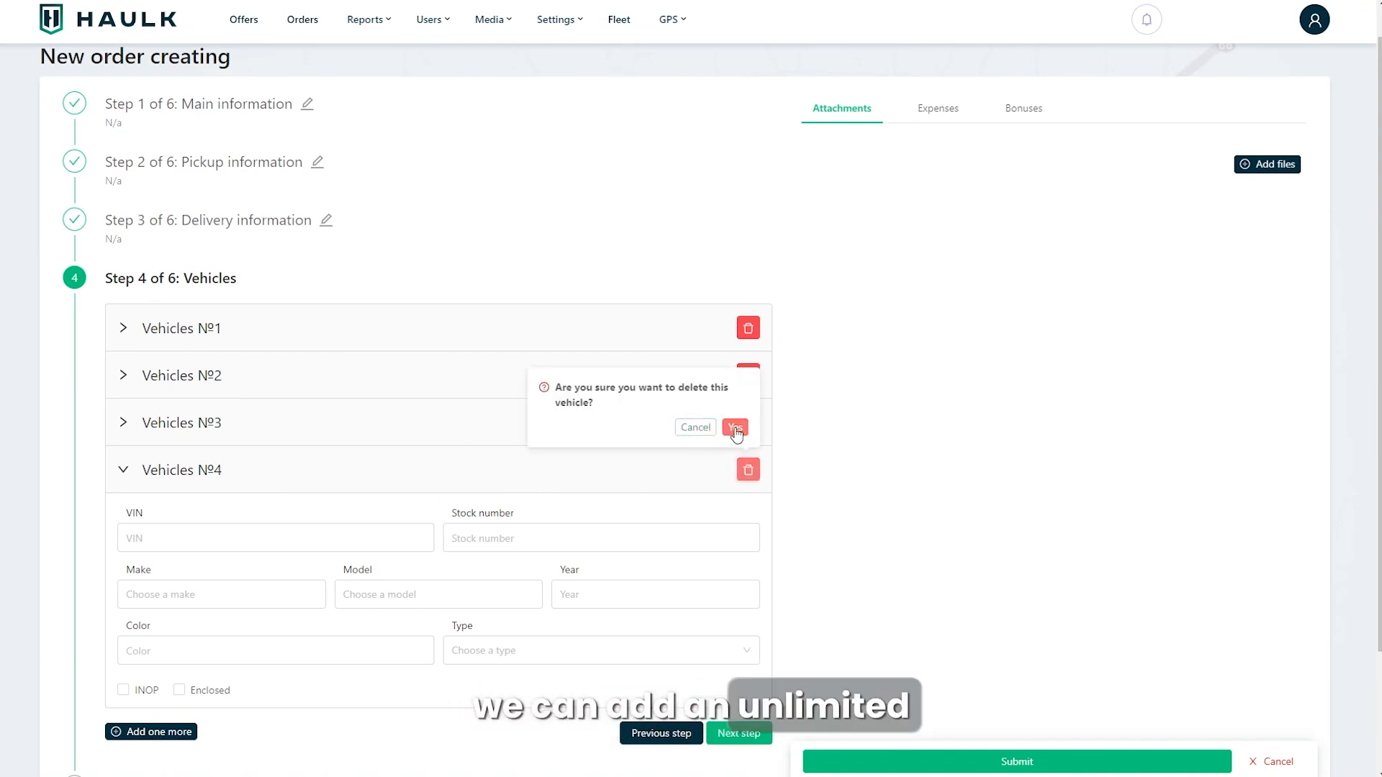
left_click(735, 428)
left_click(758, 459)
left_click(742, 417)
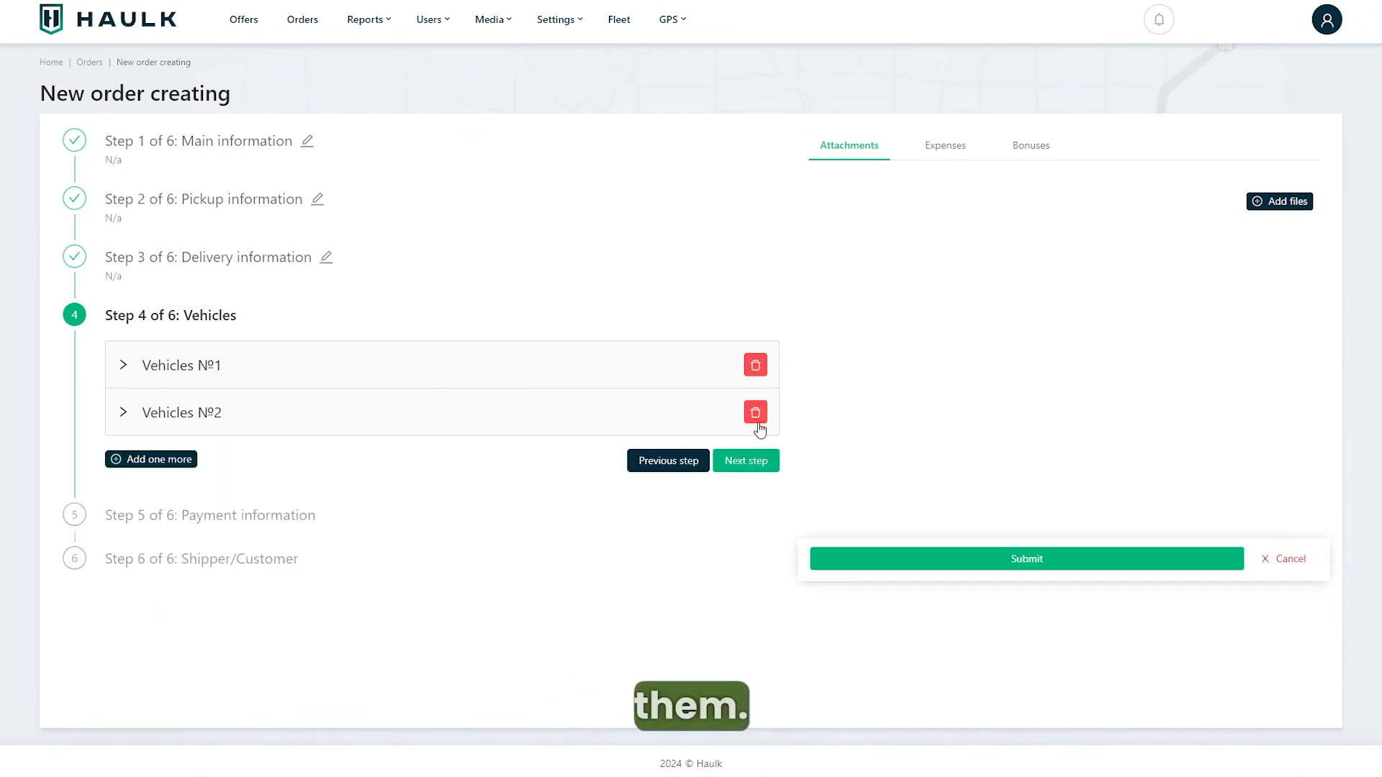
left_click(753, 412)
left_click(741, 369)
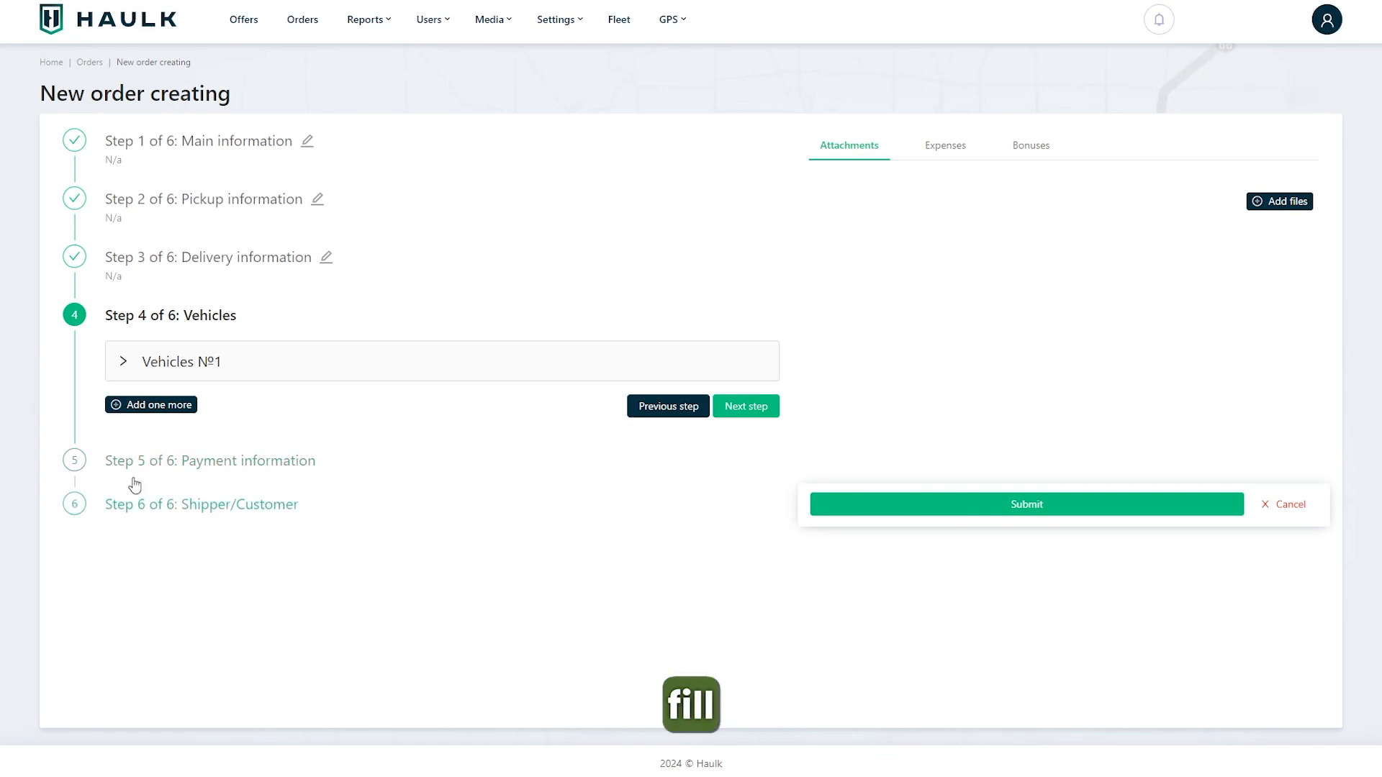
Step: Open the payment information step and set the total payment to carrier to 2100 $
left_click(74, 461)
left_click(200, 208)
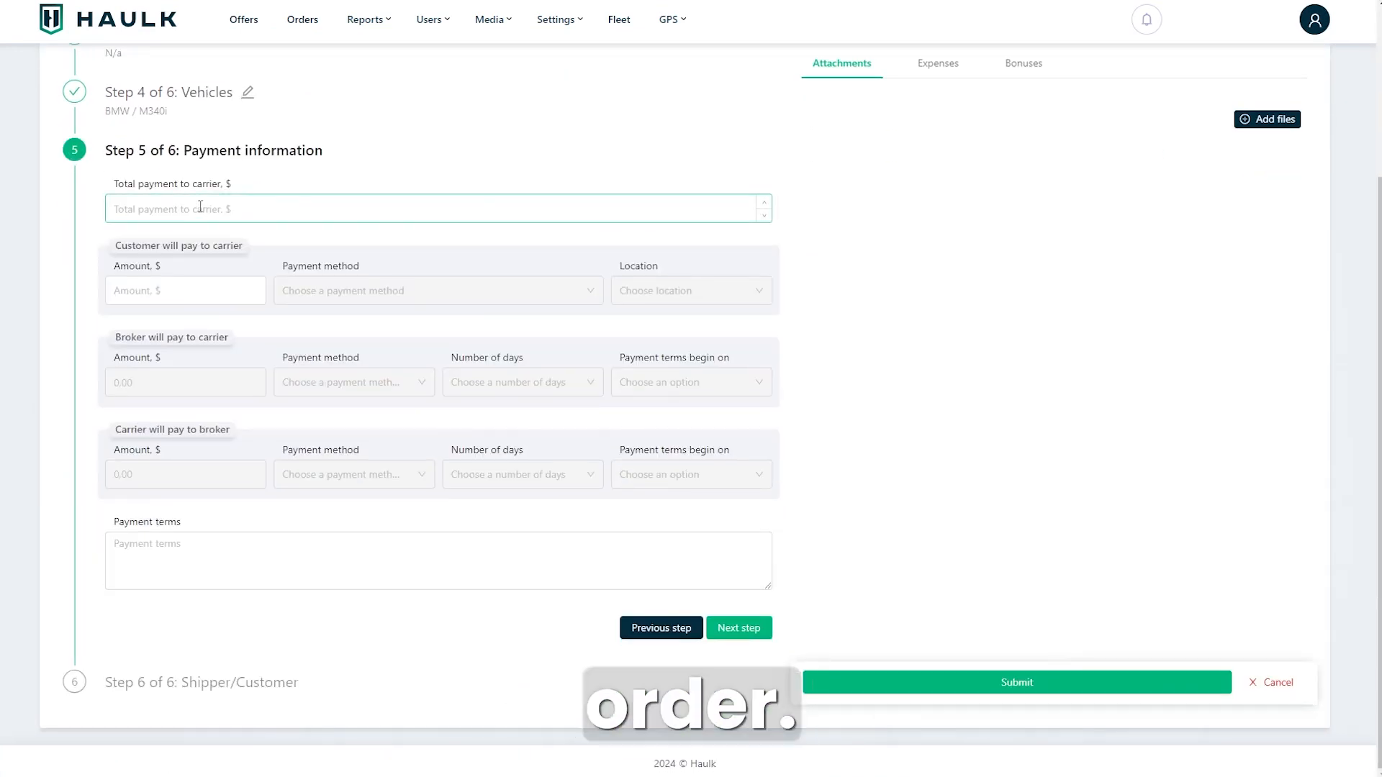
type("2100")
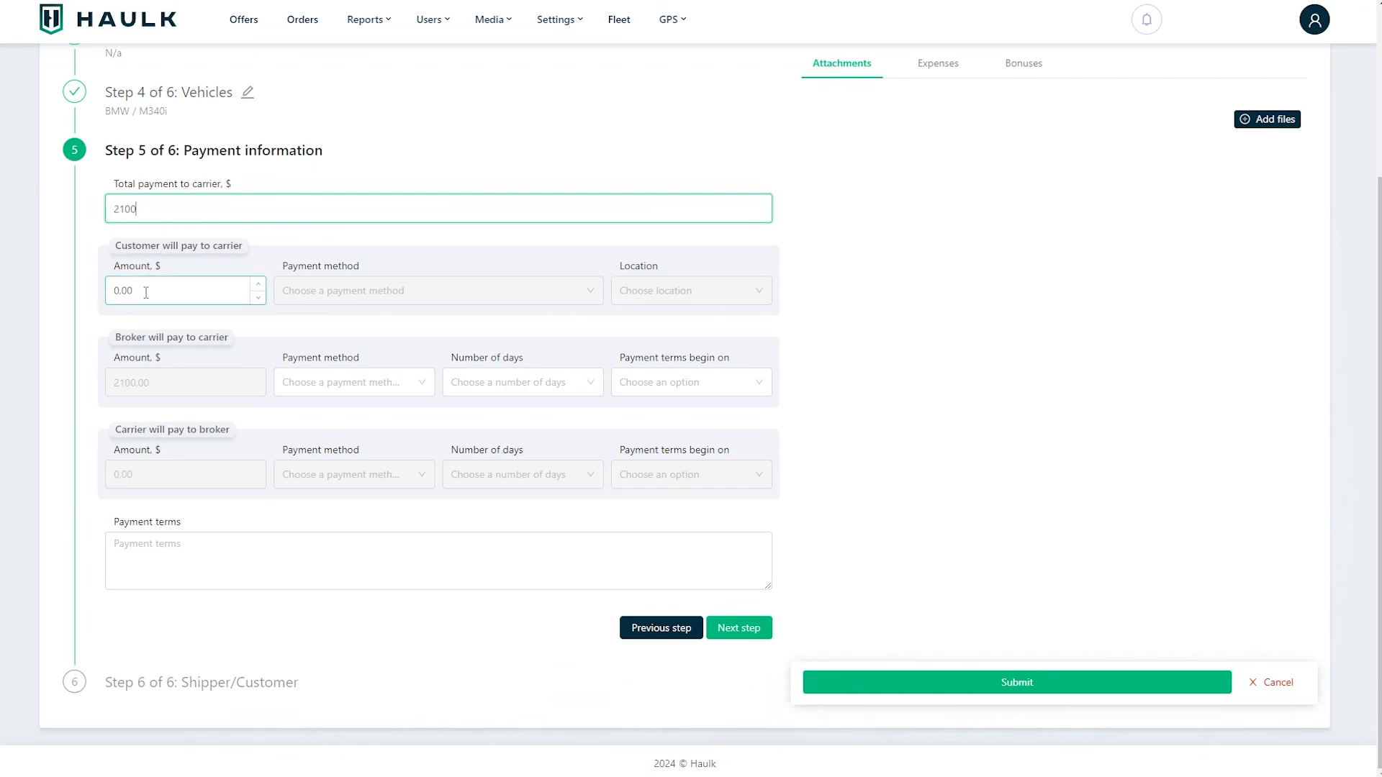
Step: Set the amount the customer will pay the carrier to 100 $
left_click(179, 292)
left_click_drag(121, 291, 107, 294)
type("100")
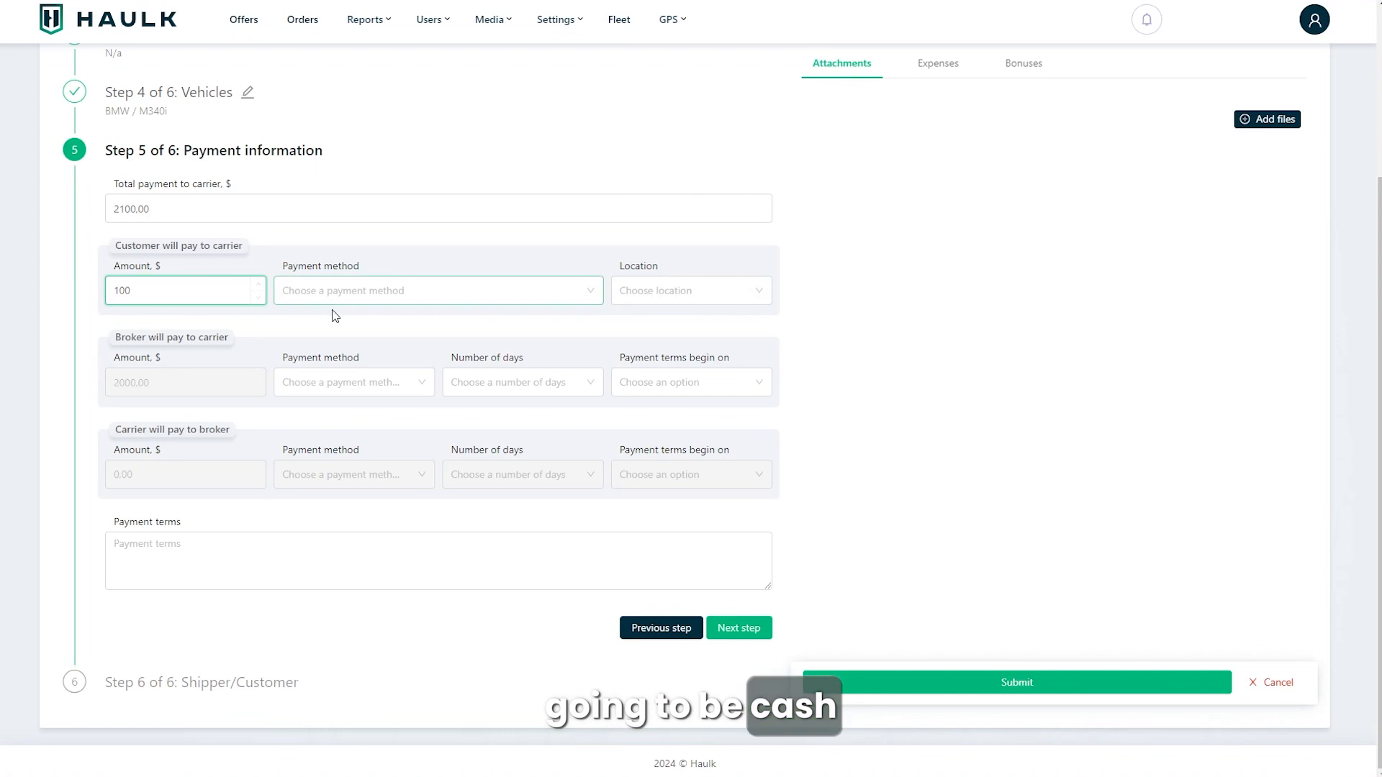
Step: Set the customer's payment method to Cash and the payment location to Pickup
left_click(435, 299)
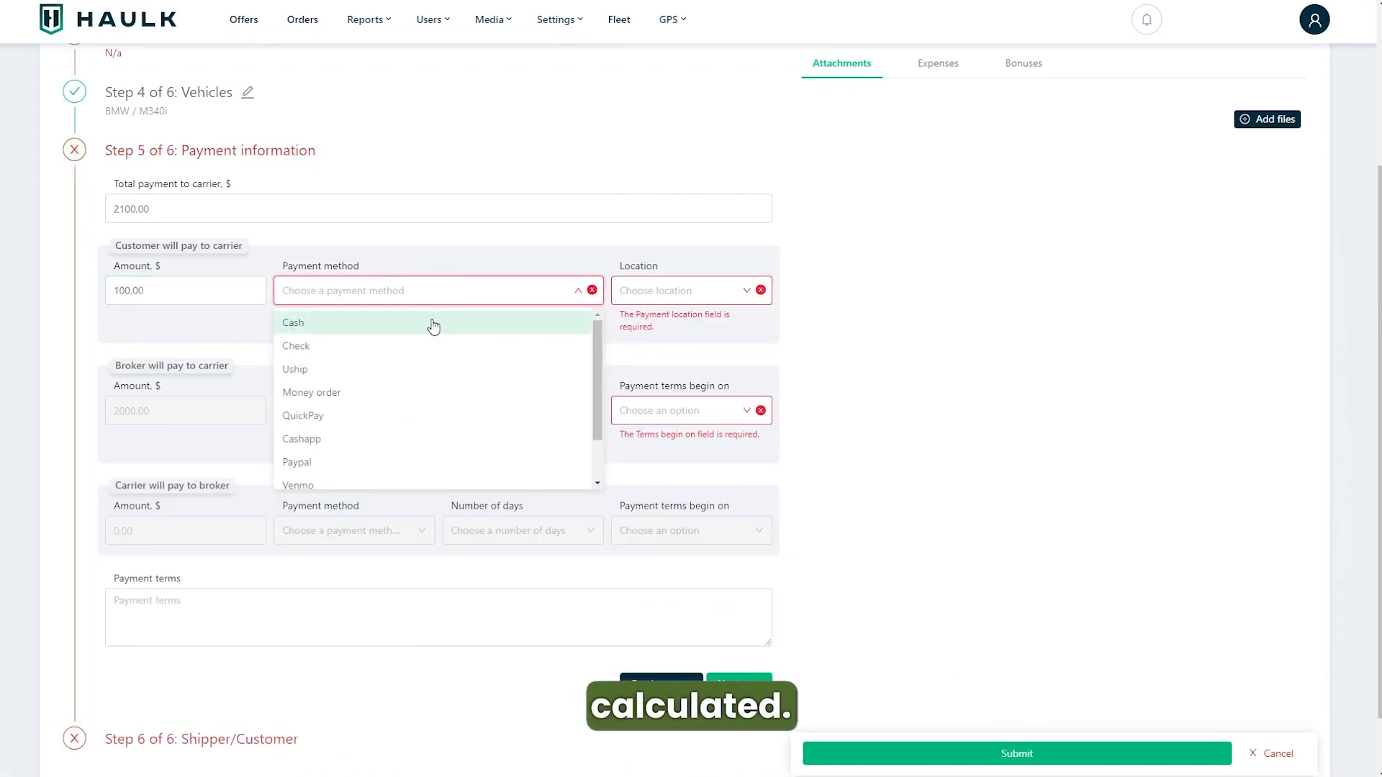
left_click(304, 325)
left_click(695, 297)
left_click(672, 321)
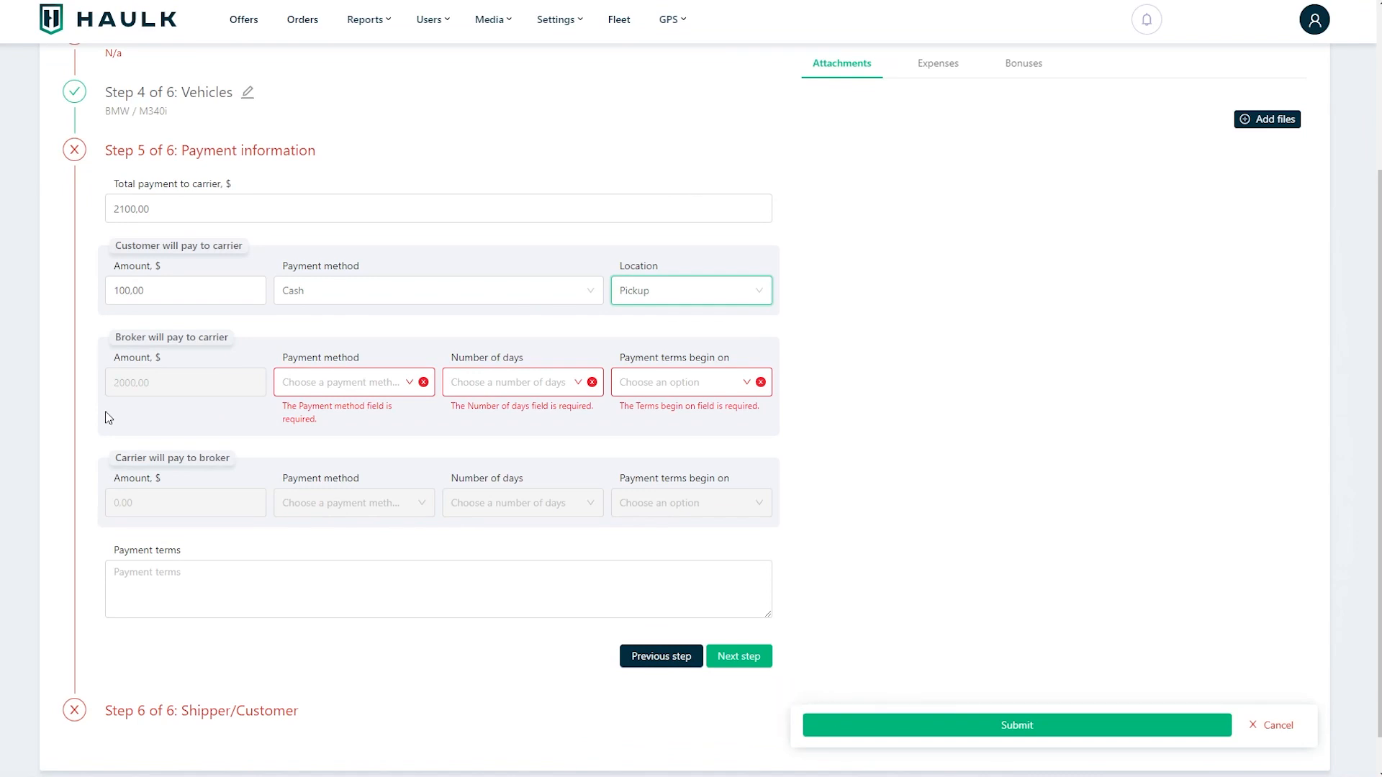
Step: Change the customer's payment method to Check
left_click(132, 209)
key("BackSpace")
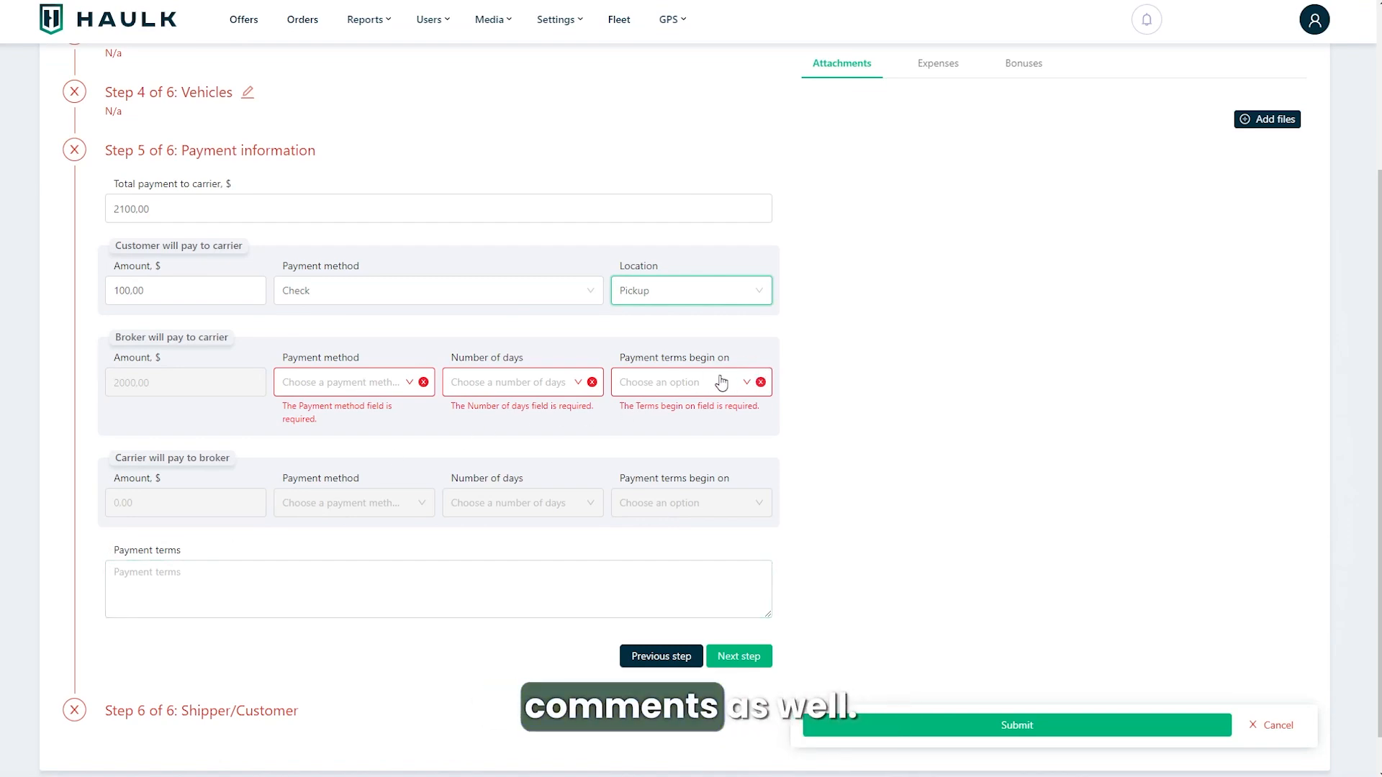
scroll(259, 612, "down", 1)
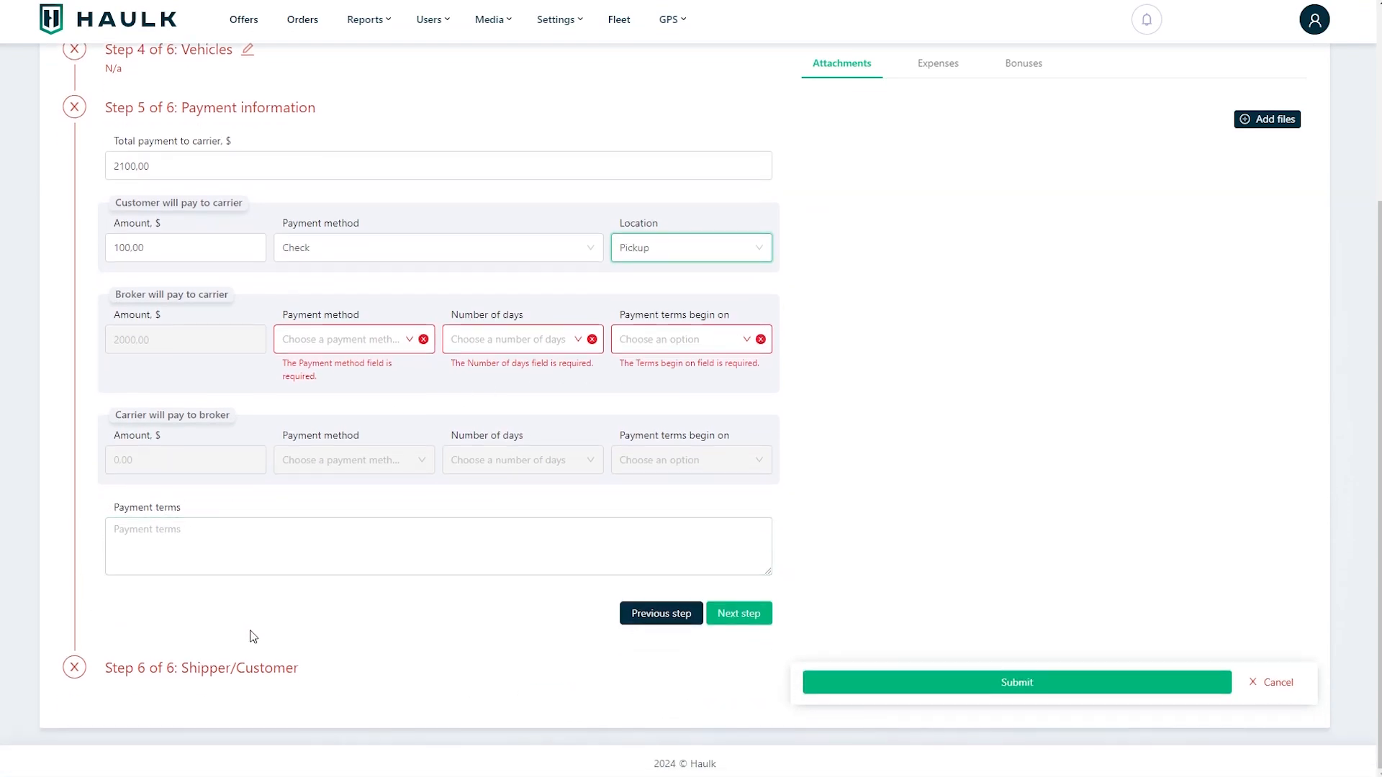
Step: Open the shipper/customer step and copy the contact information from the delivery step
left_click(76, 671)
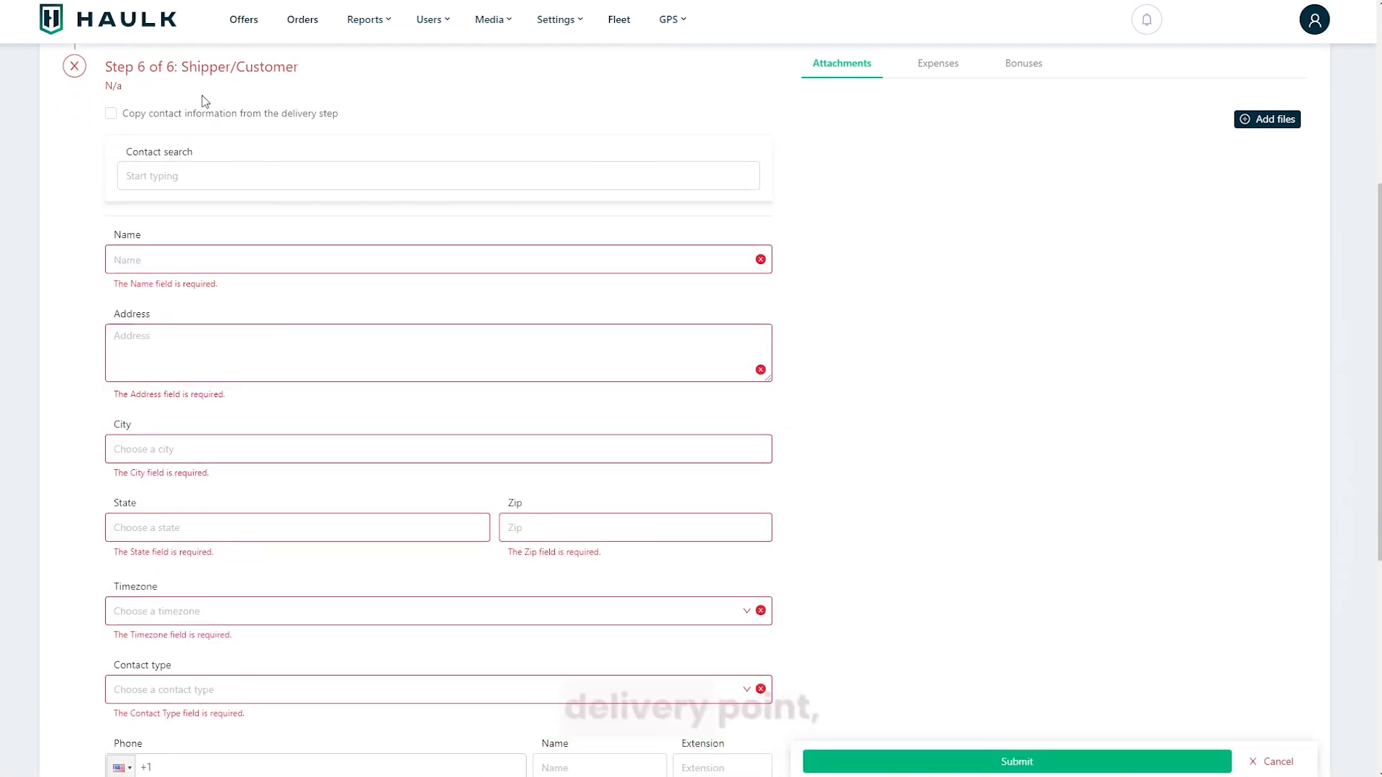
left_click(110, 113)
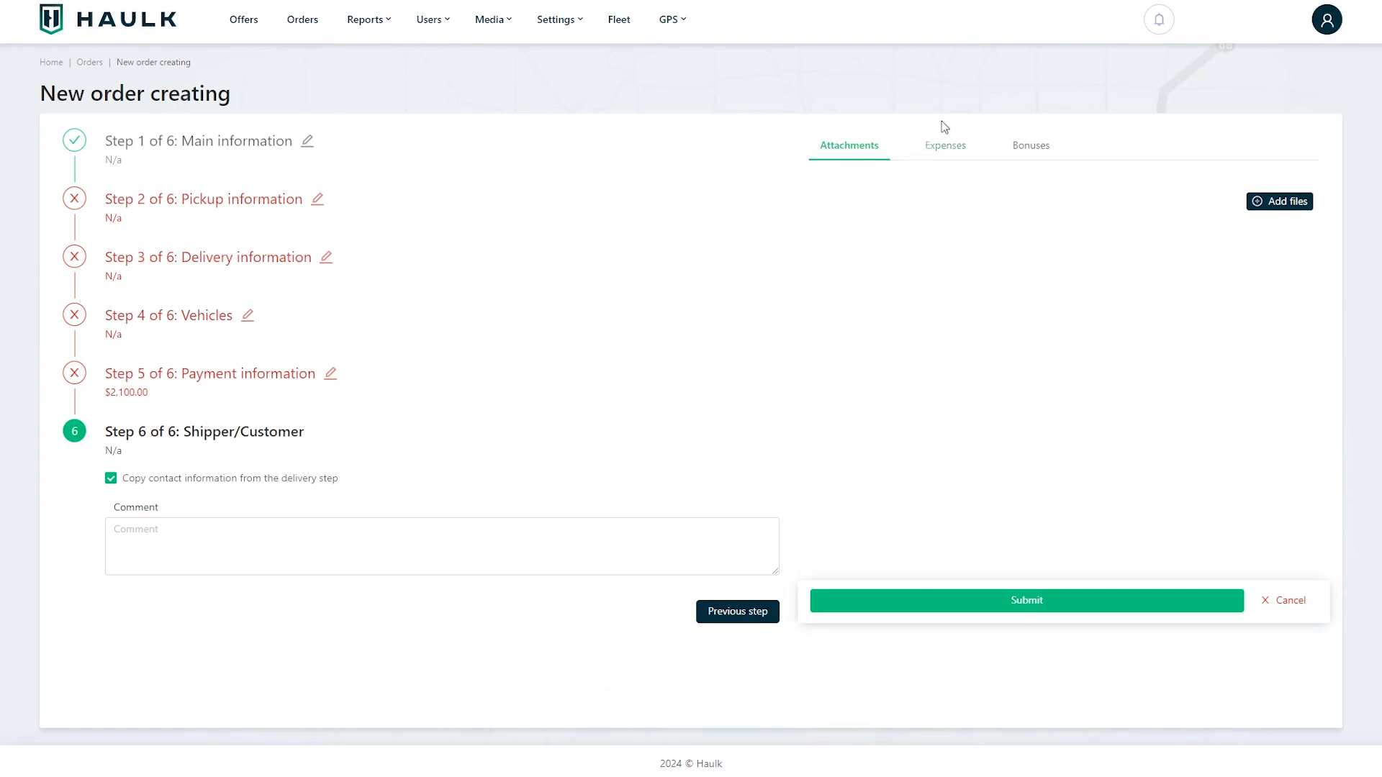
Step: Add an empty expense entry to the order's expenses
left_click(946, 151)
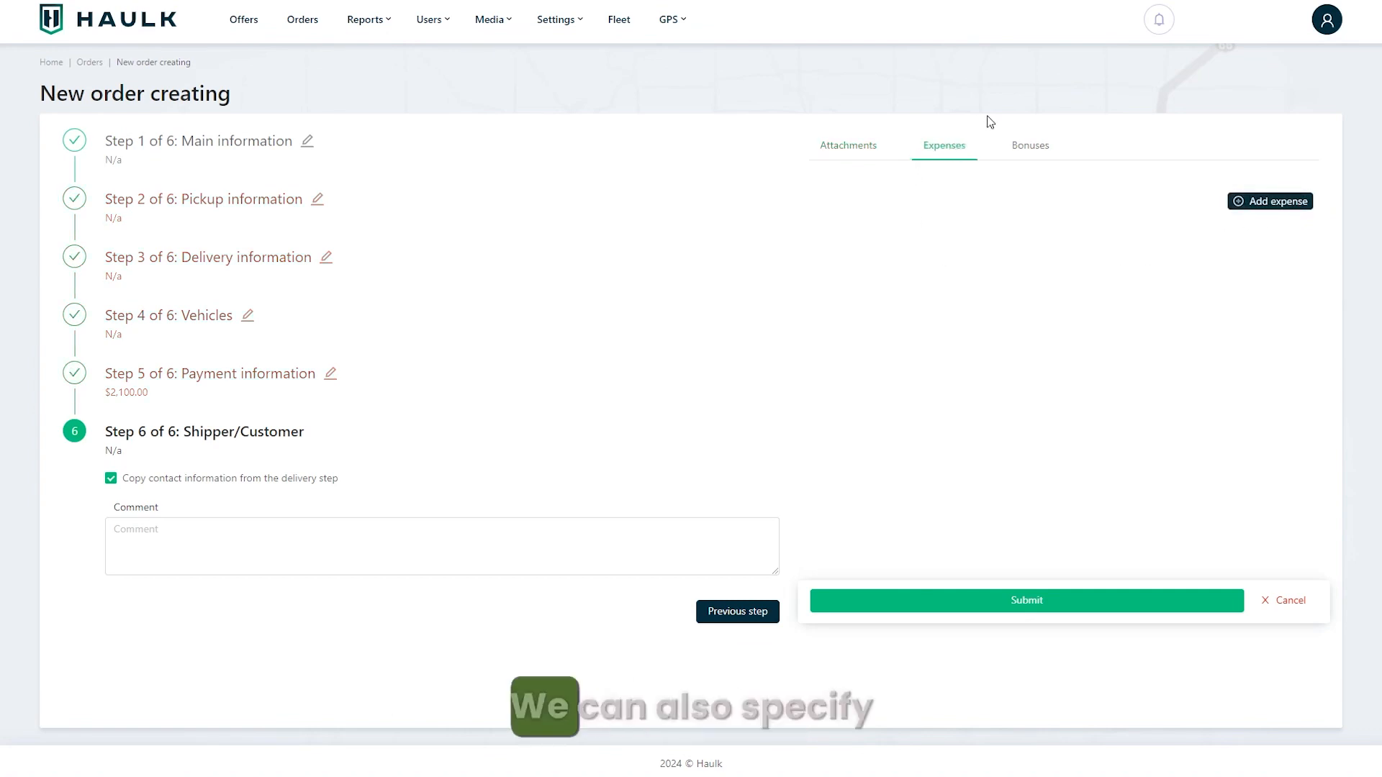
left_click(1279, 202)
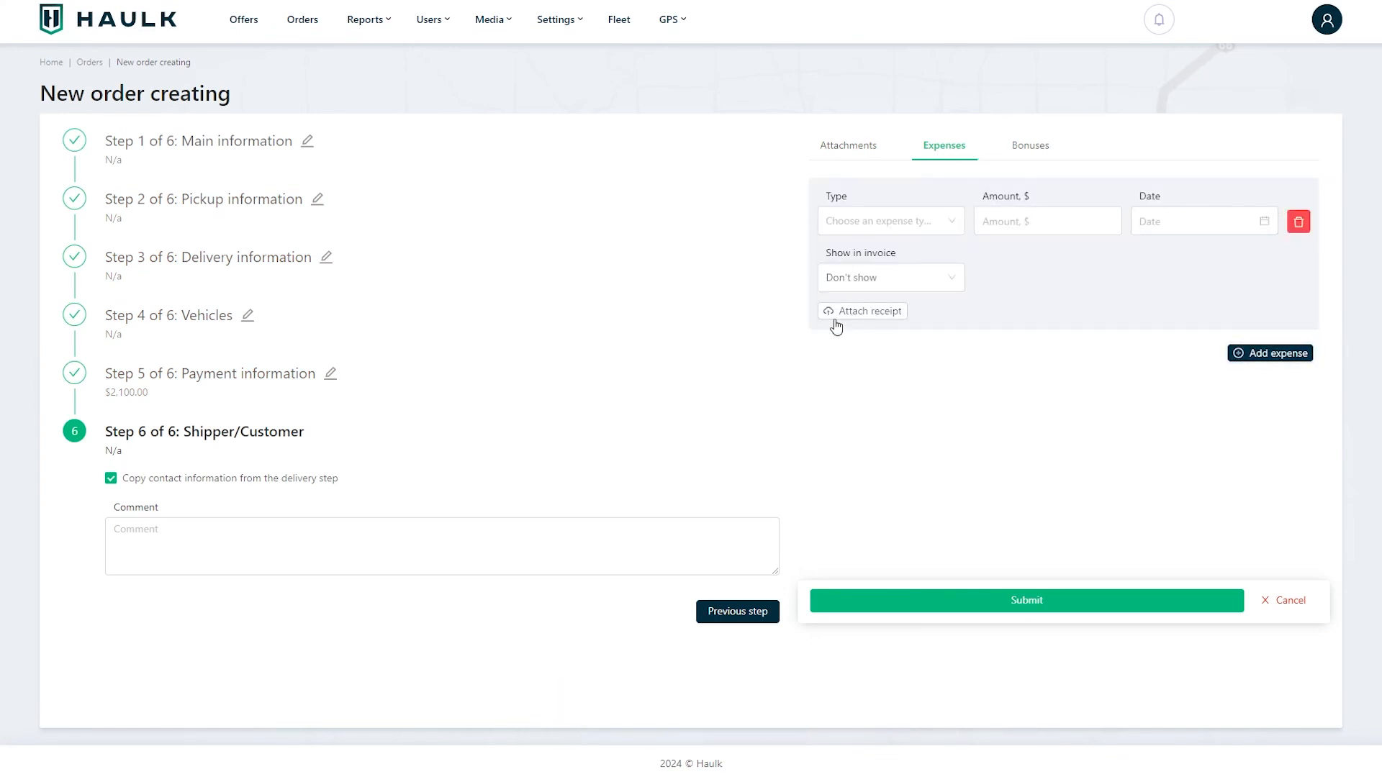
Step: Add an empty bonus entry to the order's bonuses
left_click(1023, 151)
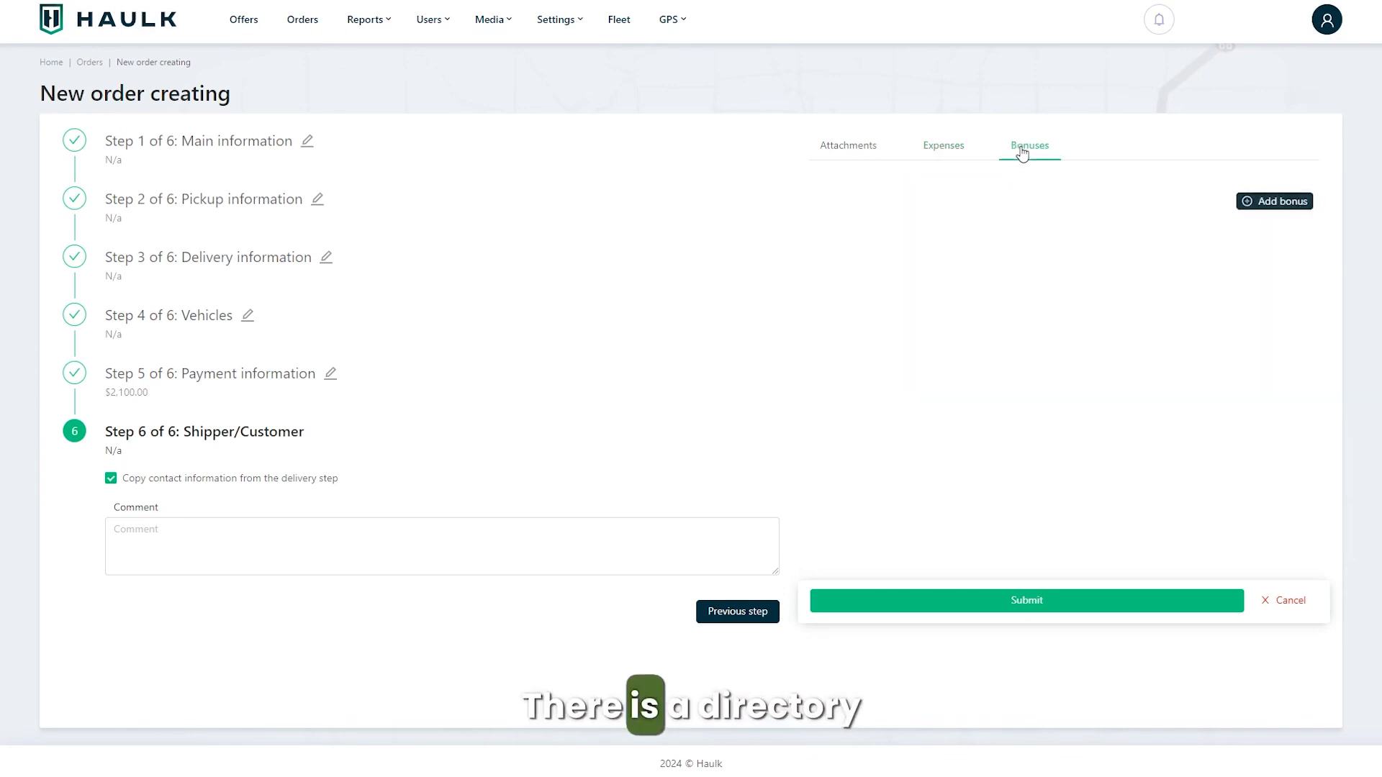
left_click(1281, 205)
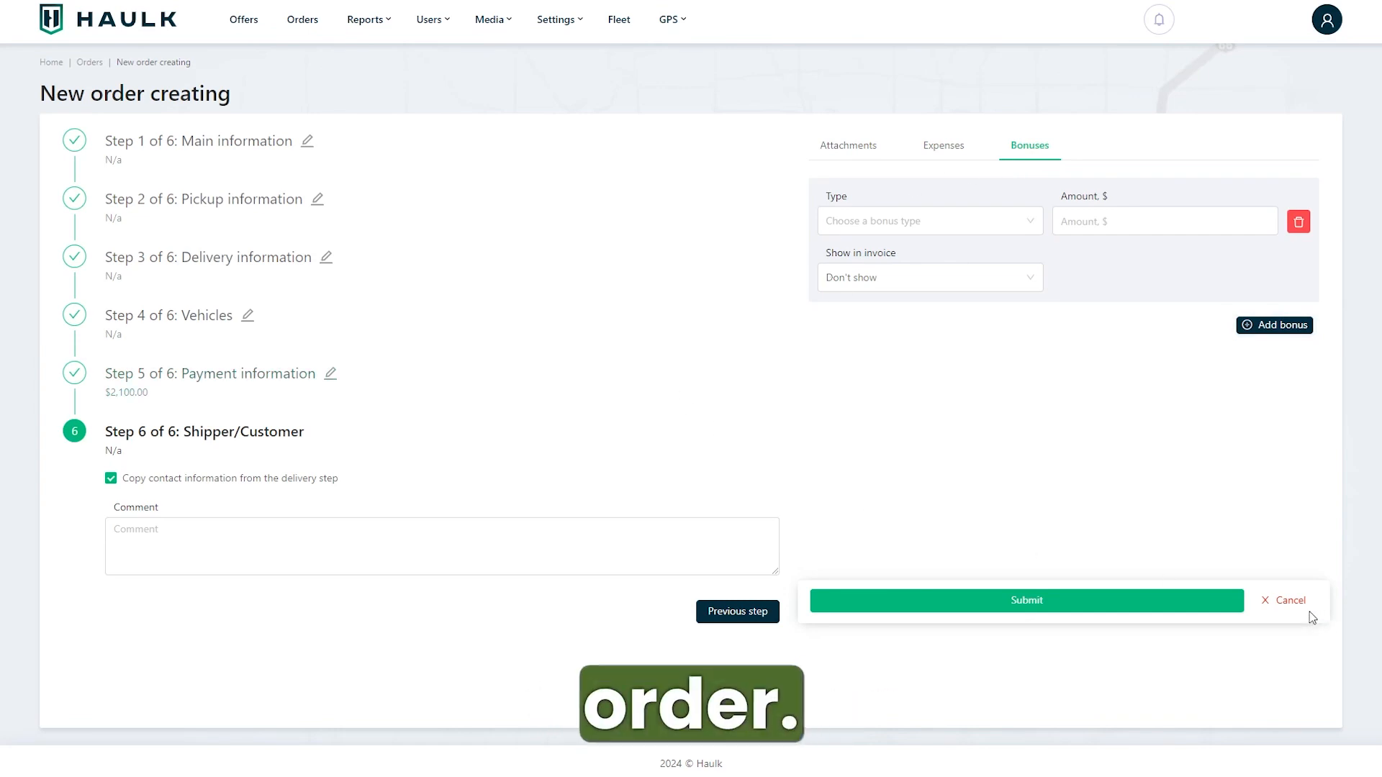
Step: Cancel creating the new order
left_click(1289, 602)
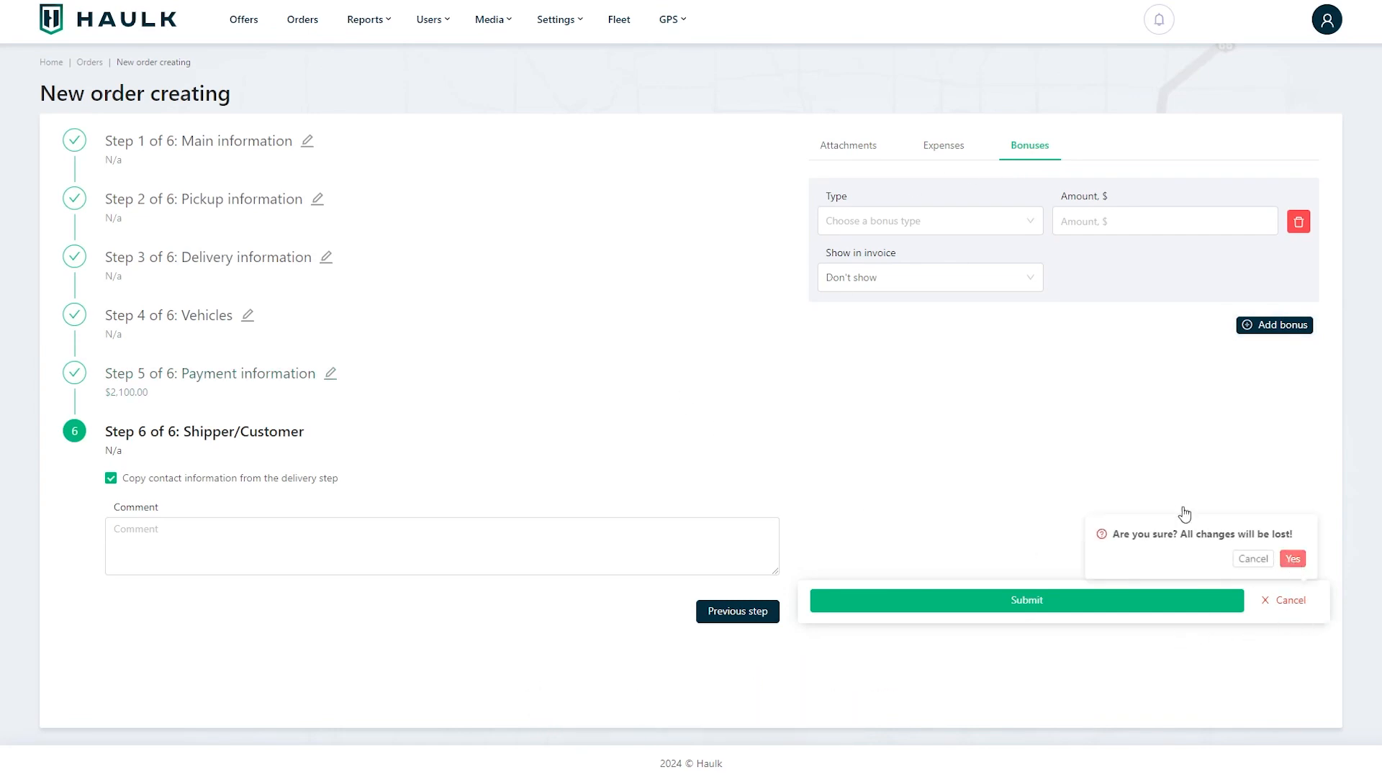